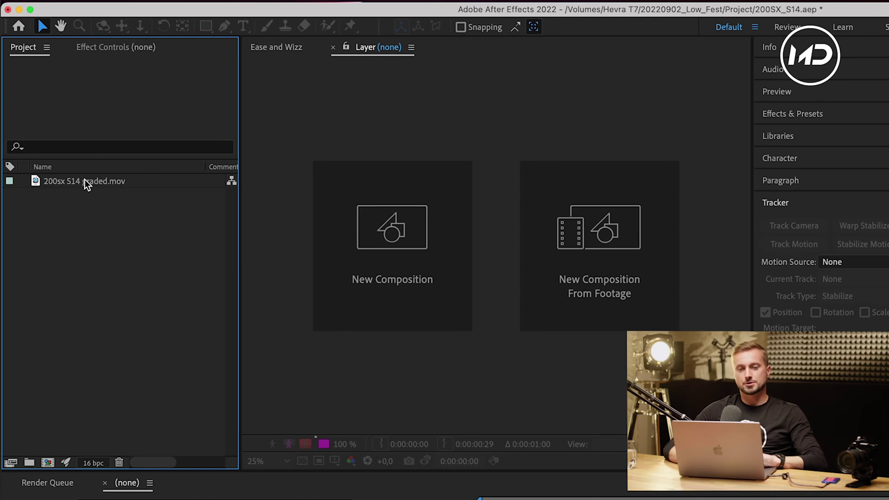
Create a new composition from the 200sx S14 graded car footage.
click(84, 181)
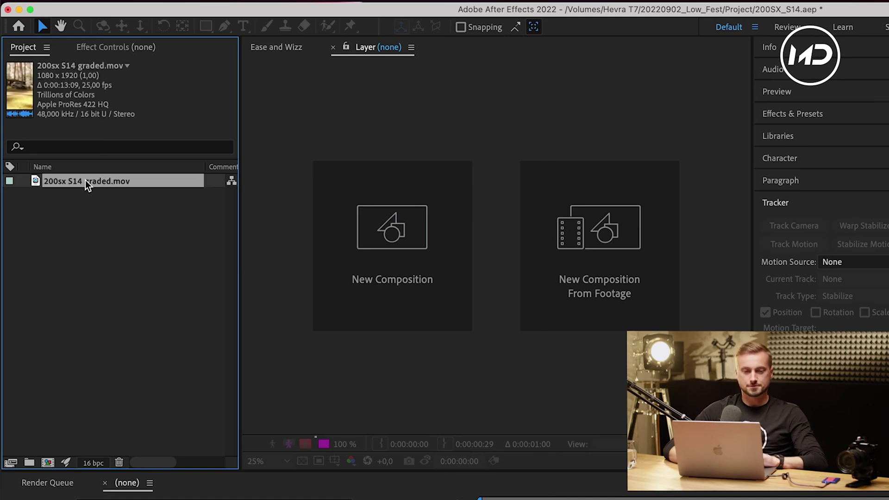
right_click(85, 182)
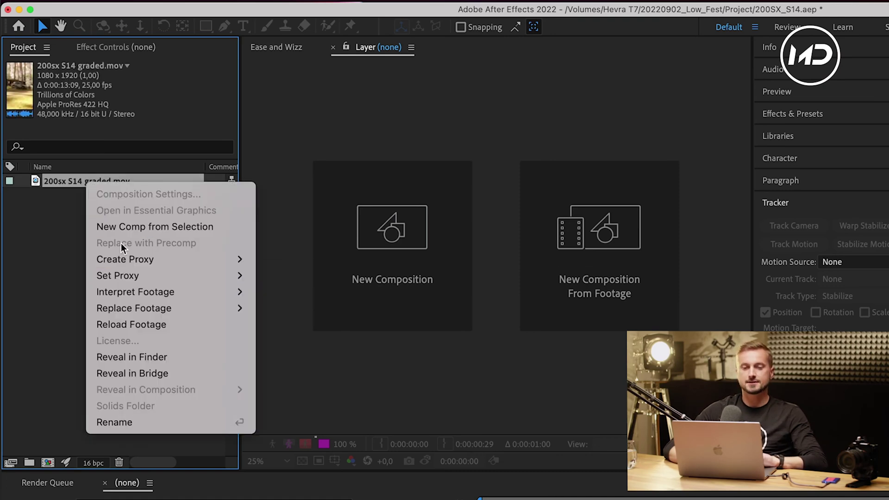
click(238, 237)
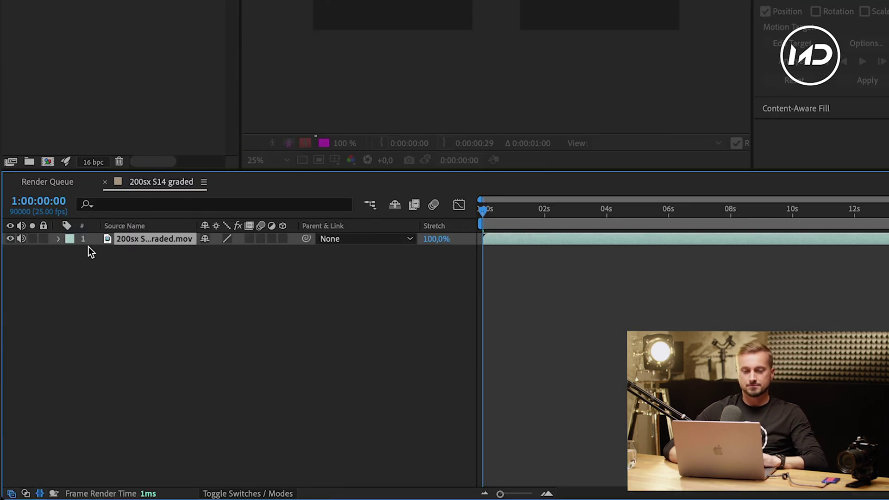
Duplicate the clip layer, make the copy Green, hidden and locked, and mute layer 1's audio.
key(super+d)
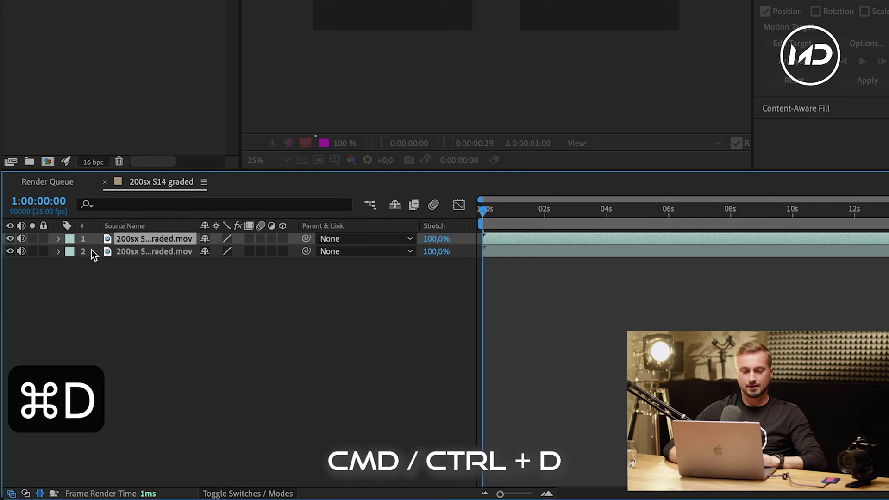
click(115, 251)
click(69, 251)
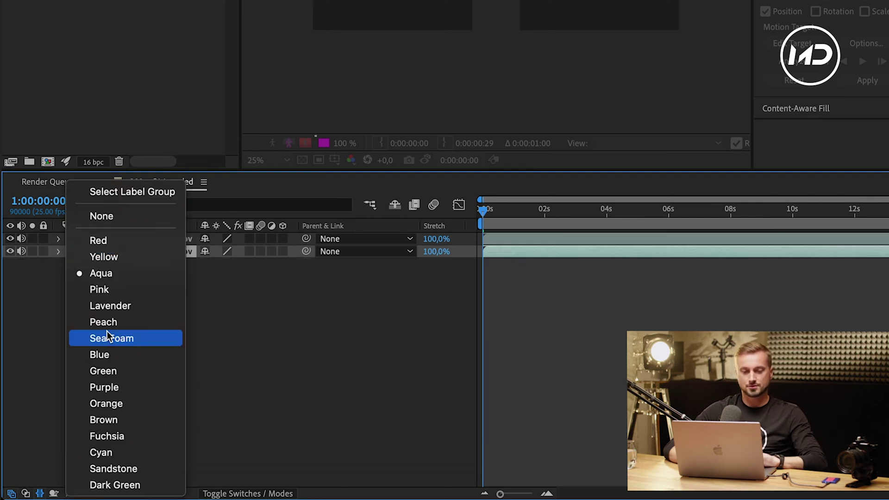
click(113, 374)
click(10, 251)
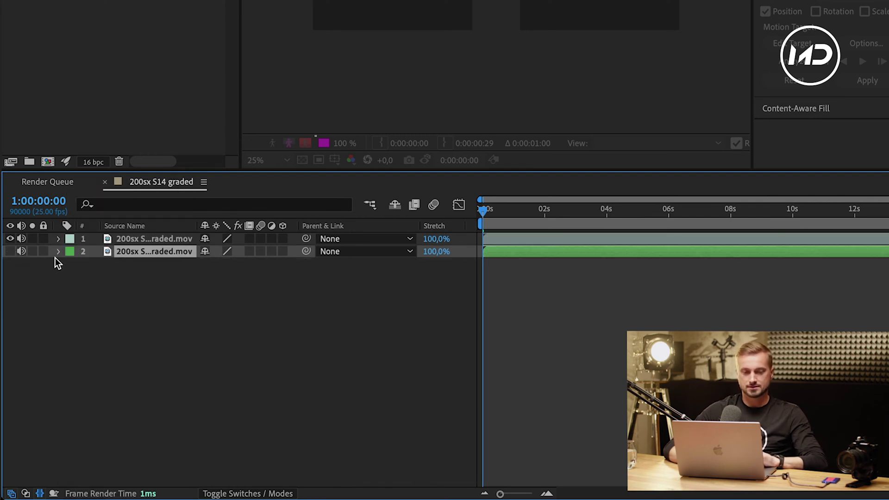
click(43, 251)
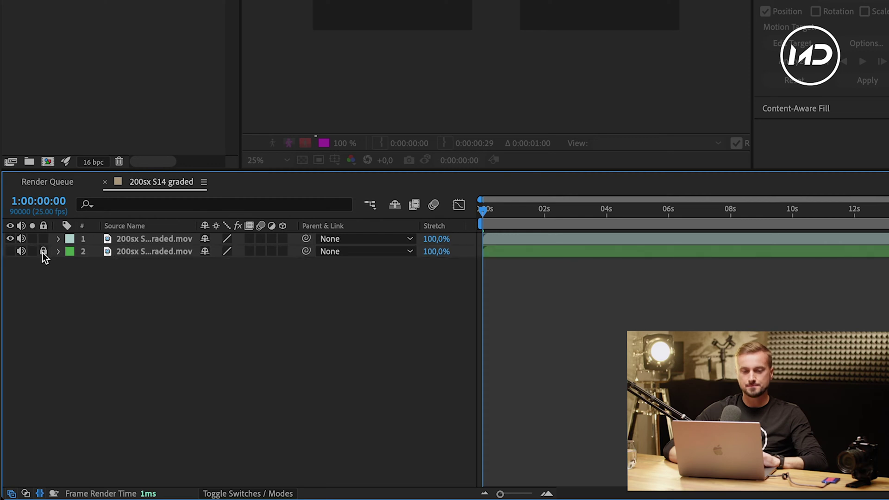
click(22, 239)
click(151, 239)
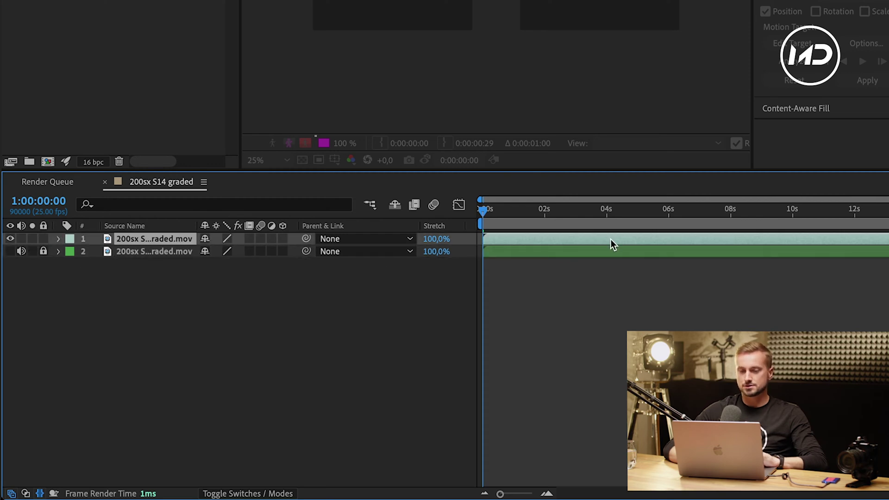
mouse_move(477, 210)
mouse_down()
mouse_move(522, 210)
mouse_move(480, 212)
mouse_up()
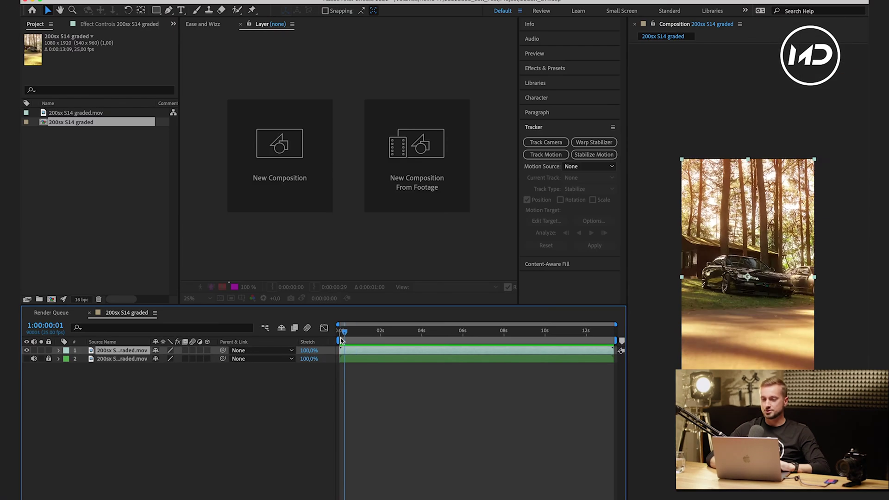
drag(487, 217, 534, 220)
drag(376, 337, 311, 335)
Preview the comp and scrub to around six seconds near the shot change.
key(space)
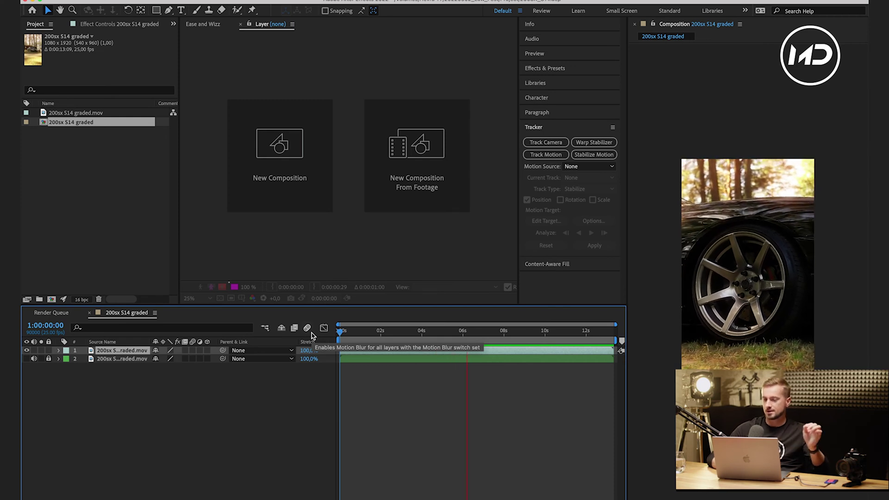
key(space)
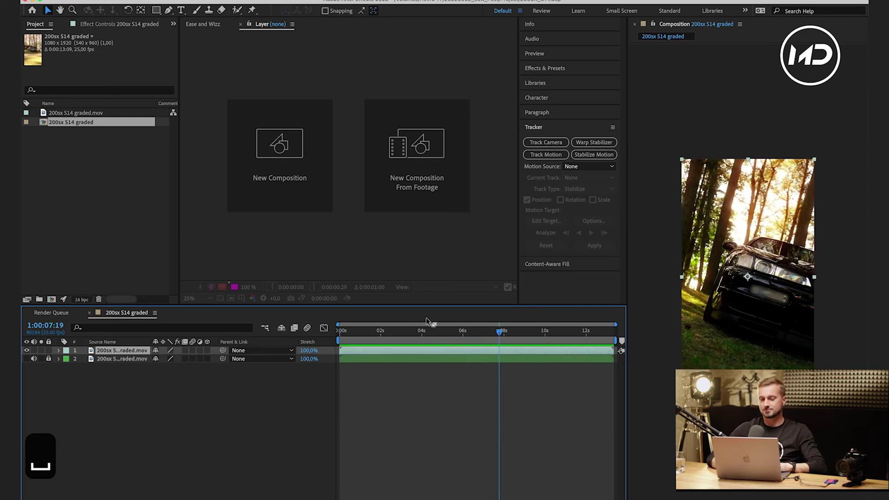
mouse_move(482, 331)
mouse_down()
mouse_move(438, 332)
mouse_move(491, 343)
mouse_move(459, 349)
mouse_move(444, 333)
mouse_move(494, 335)
mouse_move(472, 342)
mouse_up()
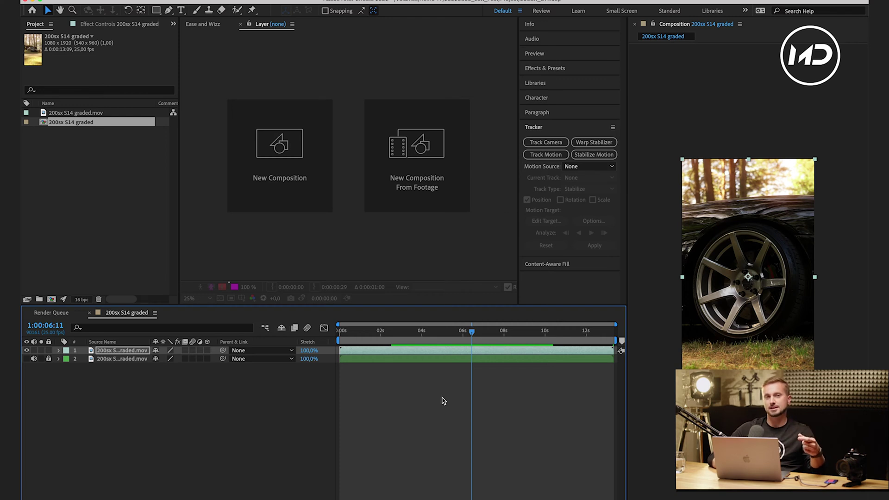
Step frame by frame across the cut to land on 1:00:06:17.
key(q)
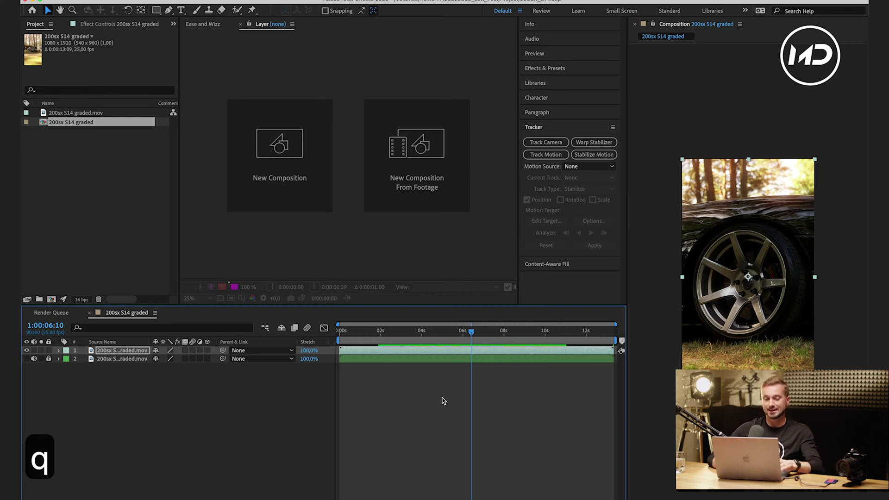
key(w)
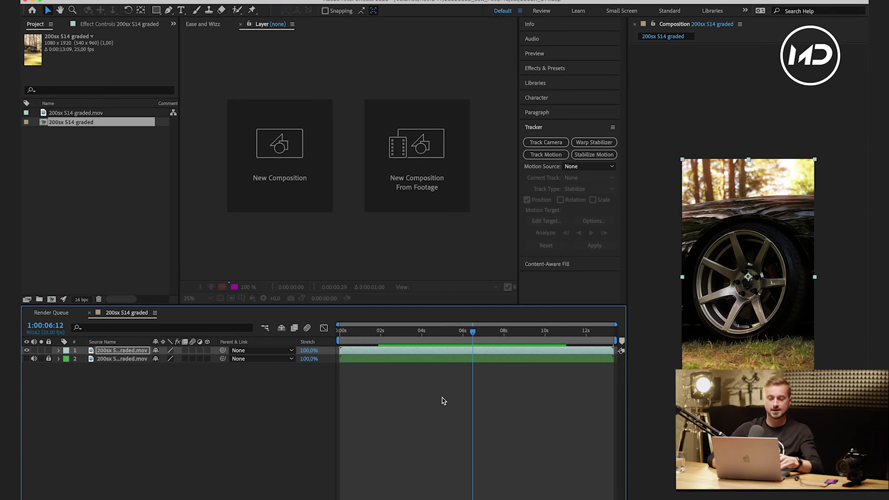
key(q)
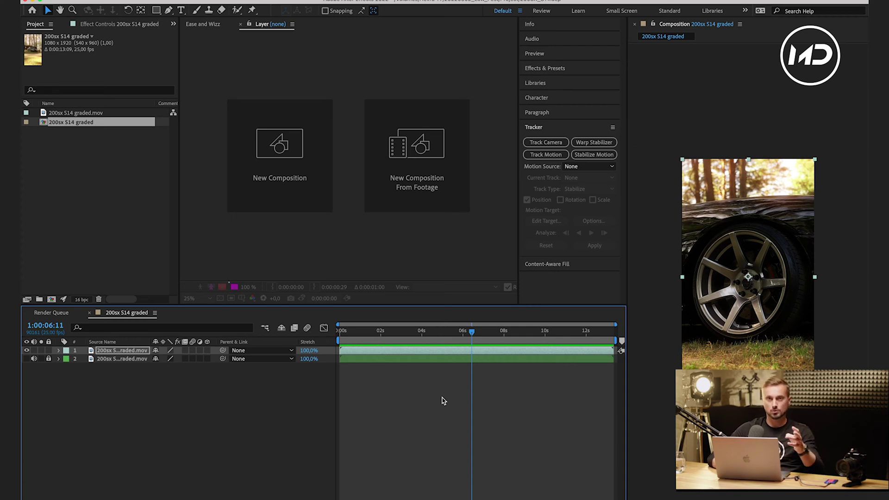
click(474, 335)
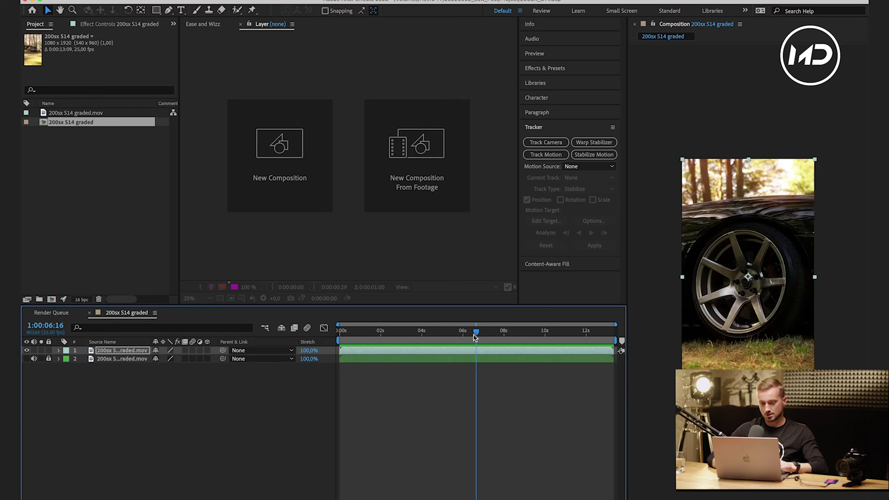
key(q)
key(w)
key(w)
key(q)
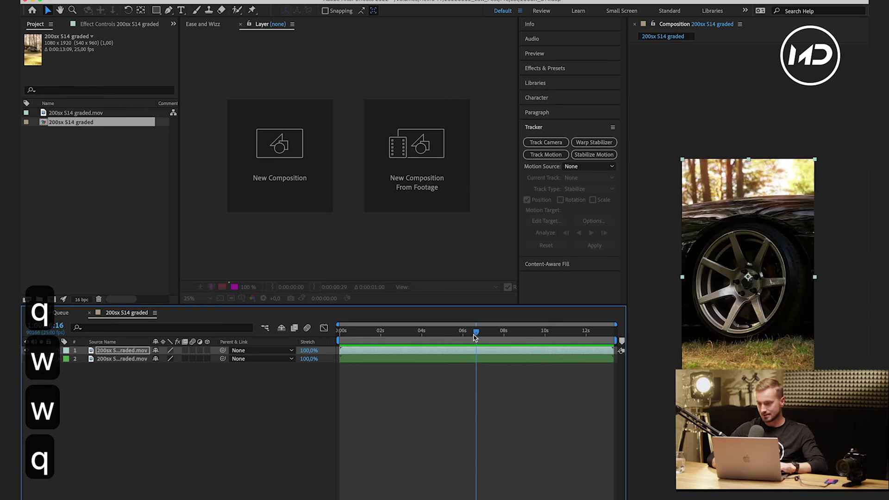
key(w)
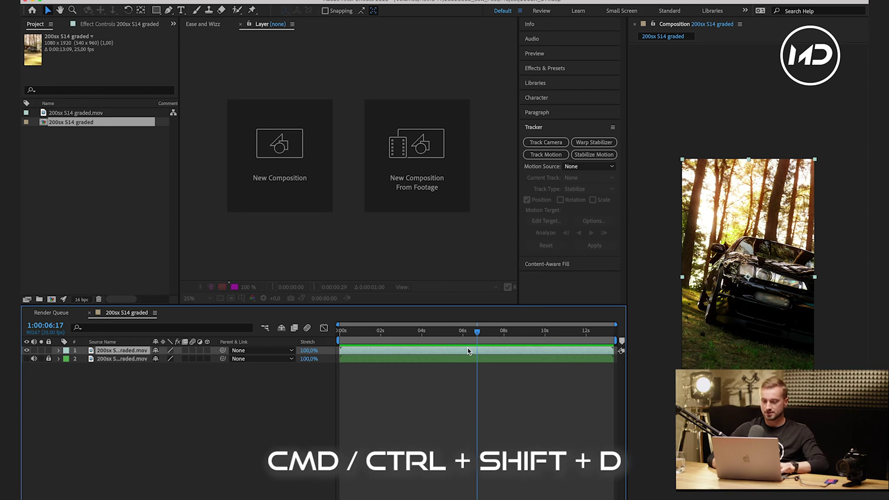
key(super+shift+d)
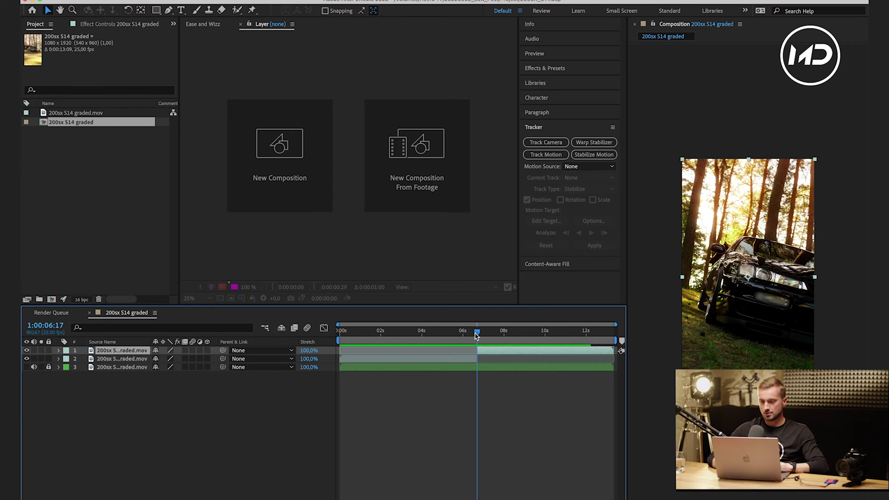
drag(477, 332, 477, 332)
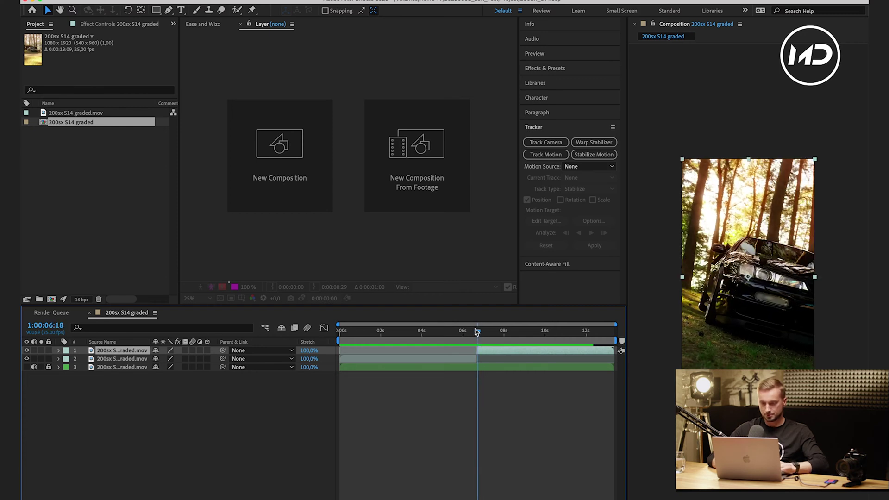
key(q)
key(=)
key(=)
key(=)
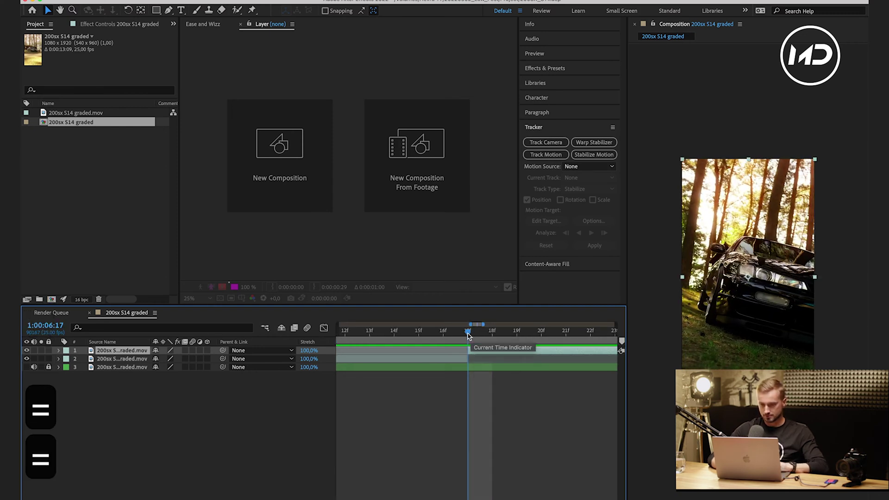
key(super+d)
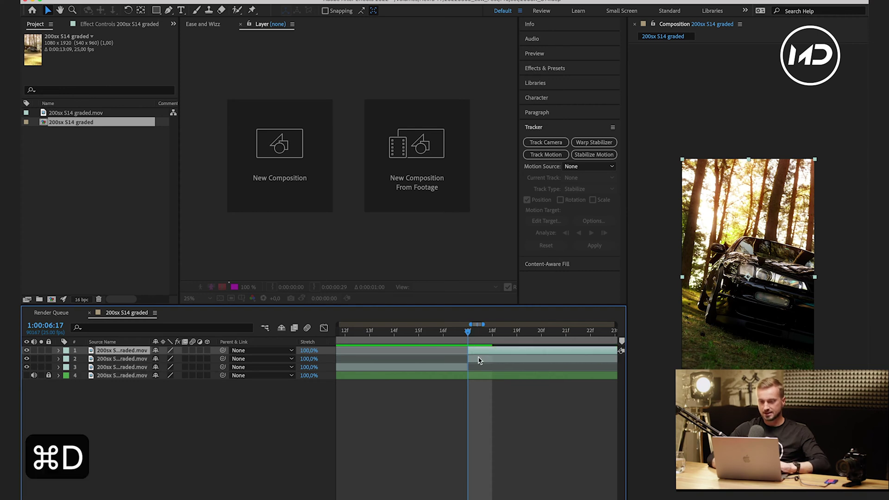
right_click(471, 352)
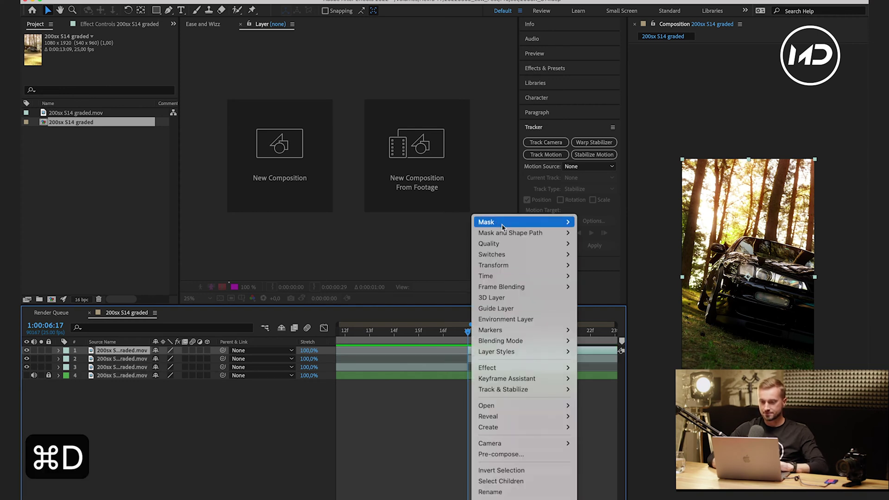
mouse_move(514, 276)
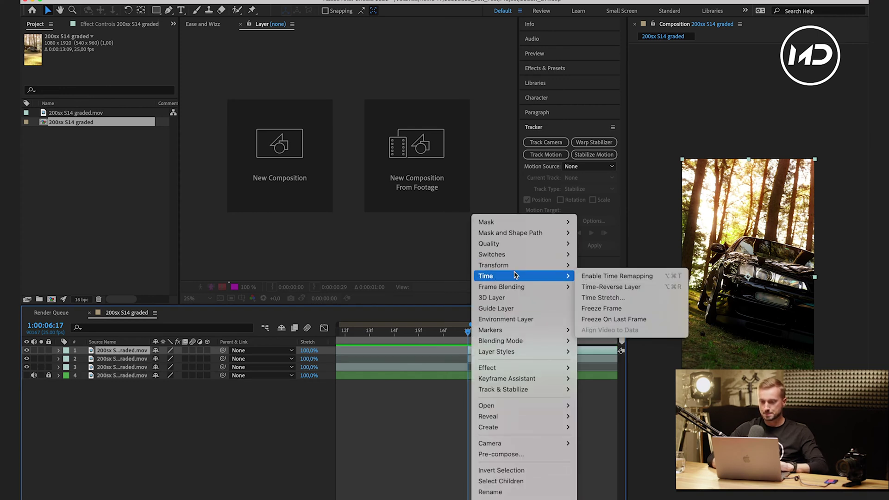
click(600, 308)
key(minus)
key(minus)
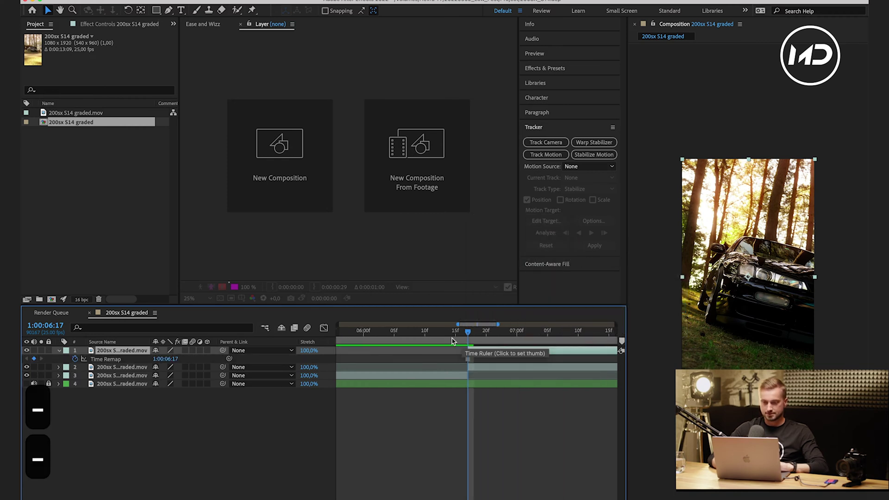
drag(448, 342, 350, 334)
key(minus)
key(minus)
key(minus)
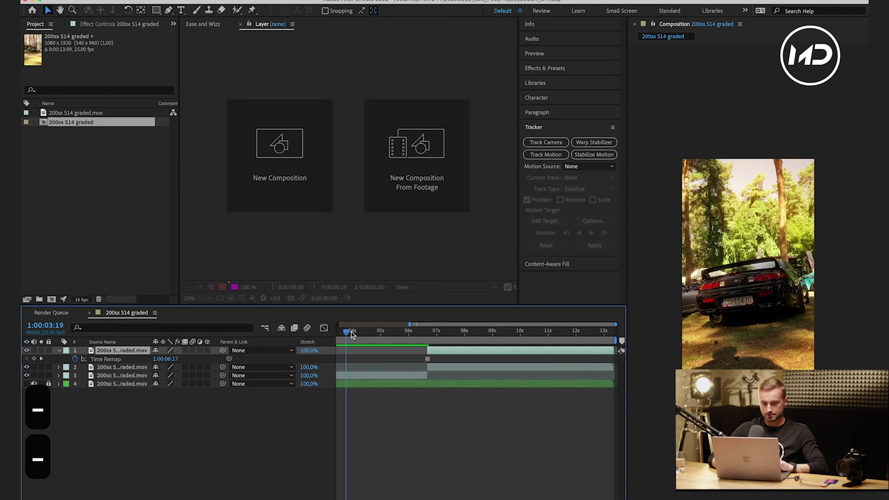
key(space)
key(space)
Move layer 1's in-point to the current time.
click(356, 334)
key(space)
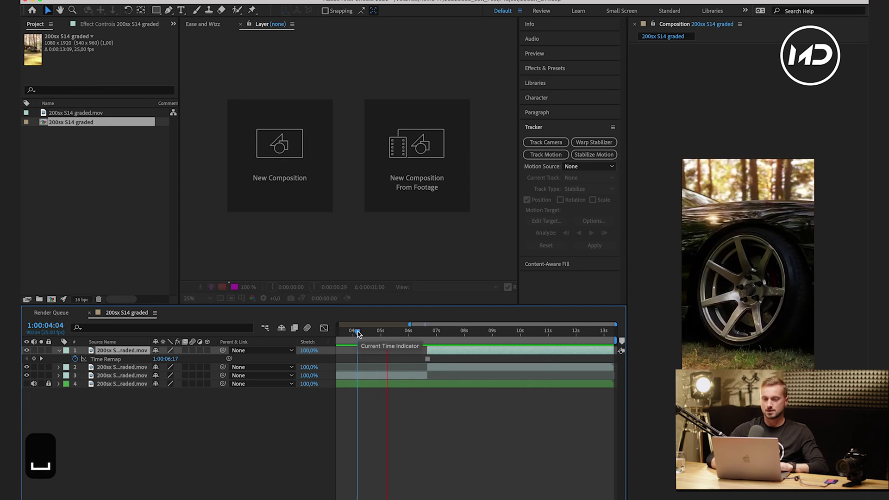
Duplicate the car clip layer and make the top copy start at 1:00:06:04.
key(space)
key(bracketleft)
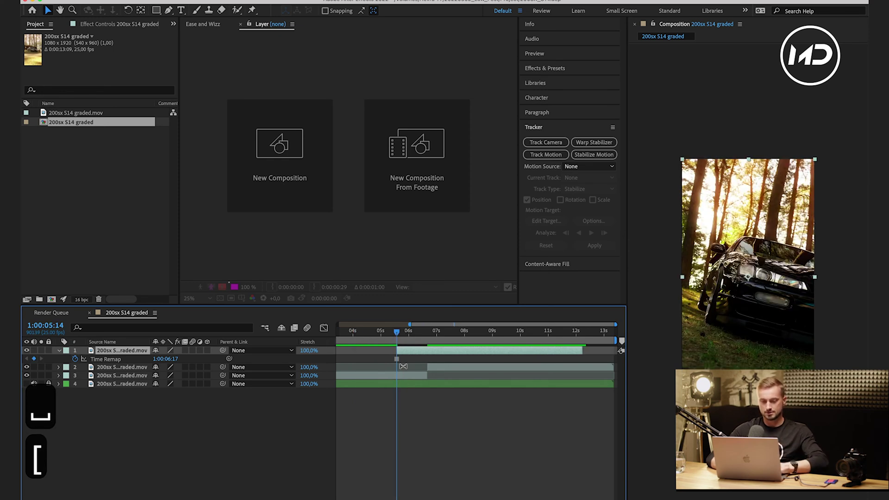
key(super+d)
click(351, 337)
key(space)
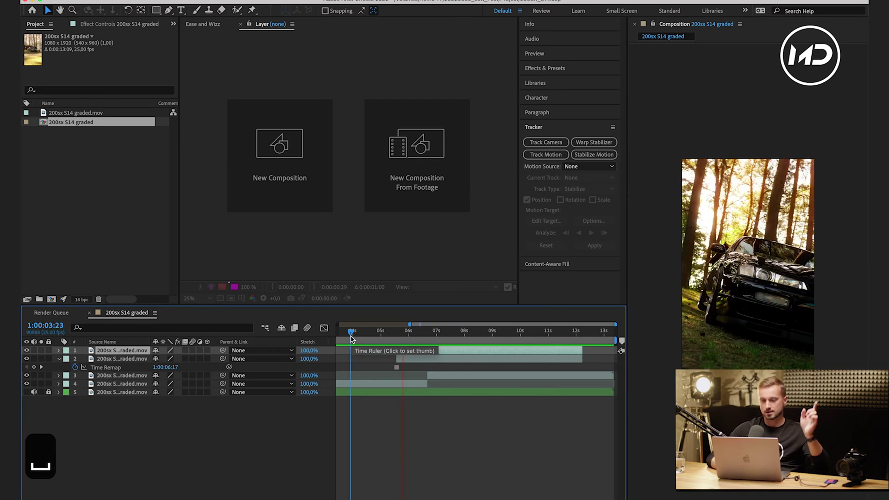
key(space)
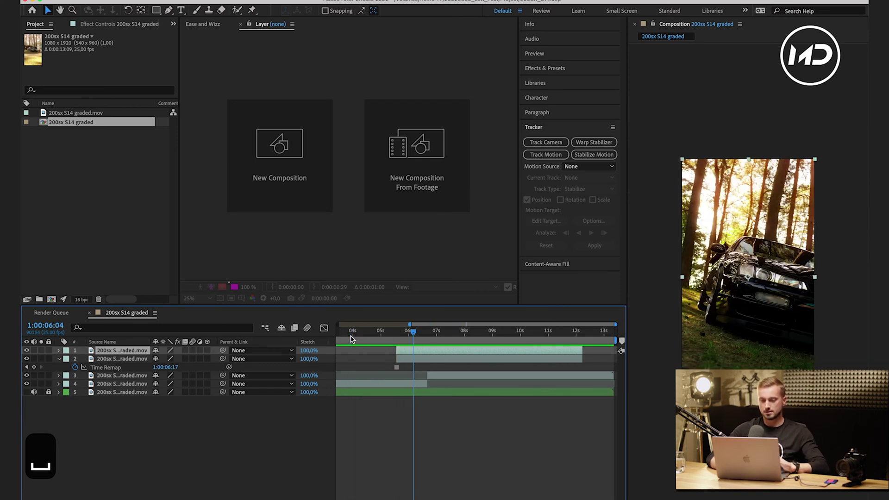
key(bracketleft)
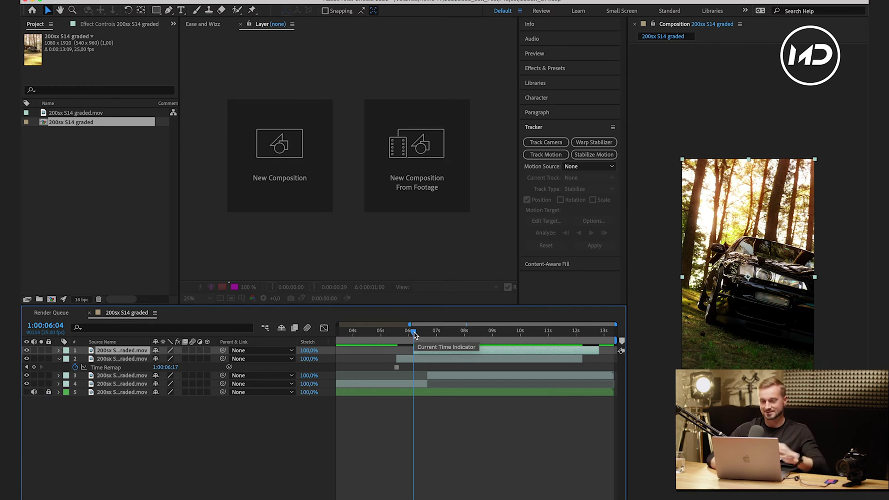
Scrub back to 1:00:04:16 and preview the staggered shots.
drag(411, 335, 384, 334)
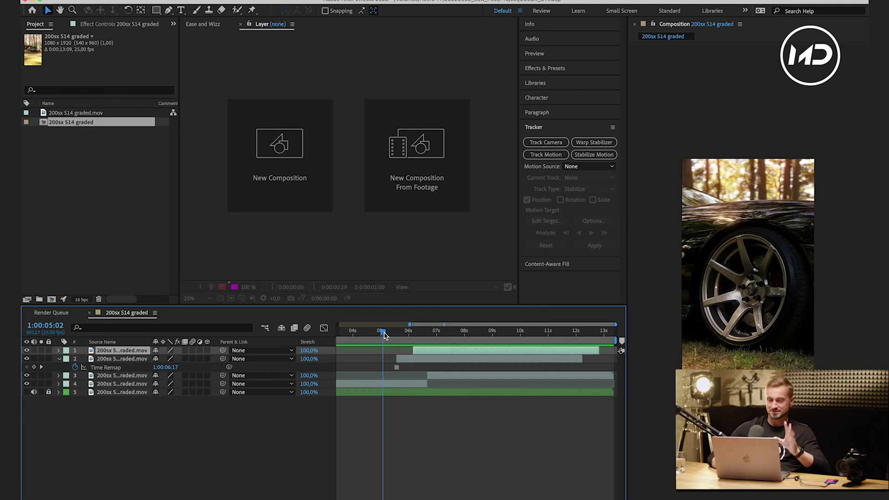
drag(384, 335, 371, 335)
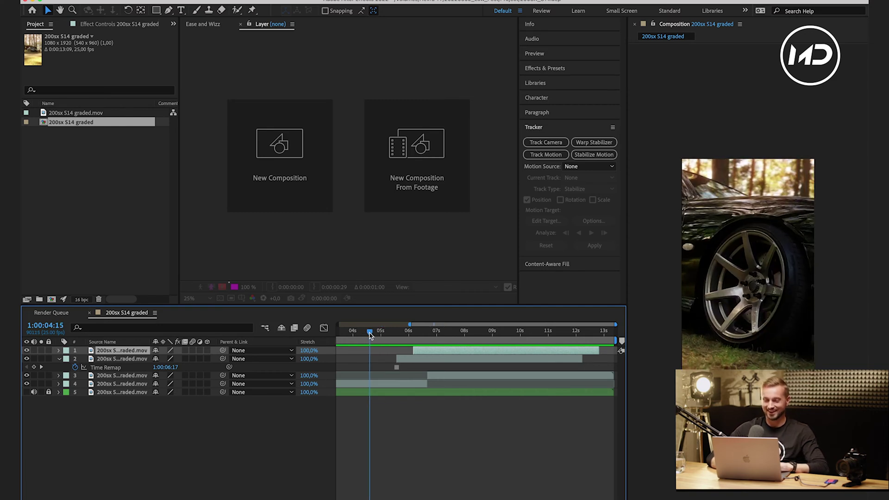
key(space)
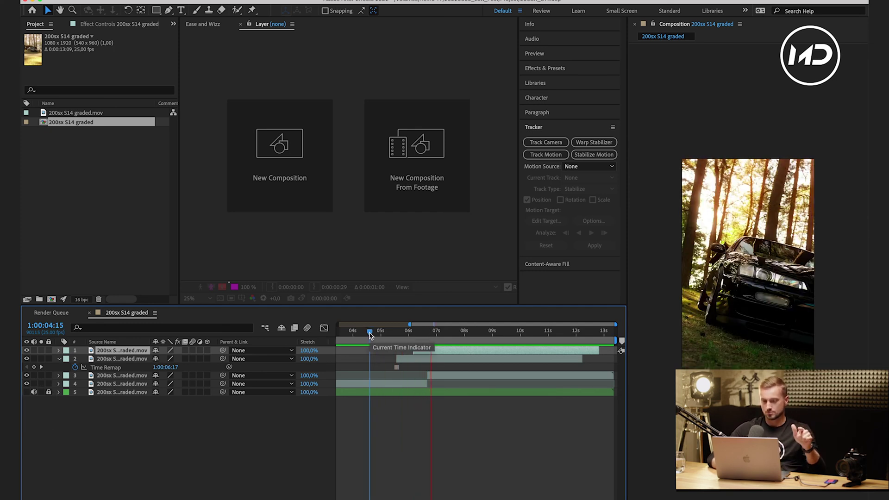
key(space)
click(419, 365)
Set the out-points of layers 1 and 2 to 1:00:06:16, then return to about 1:00:05:17.
drag(420, 333, 433, 447)
key(equal)
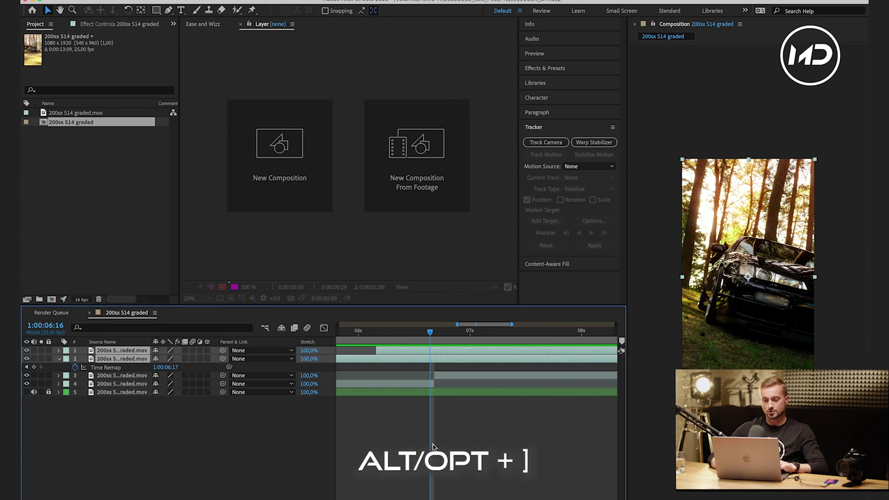
key(alt+bracketright)
key(equal)
key(equal)
key(equal)
key(equal)
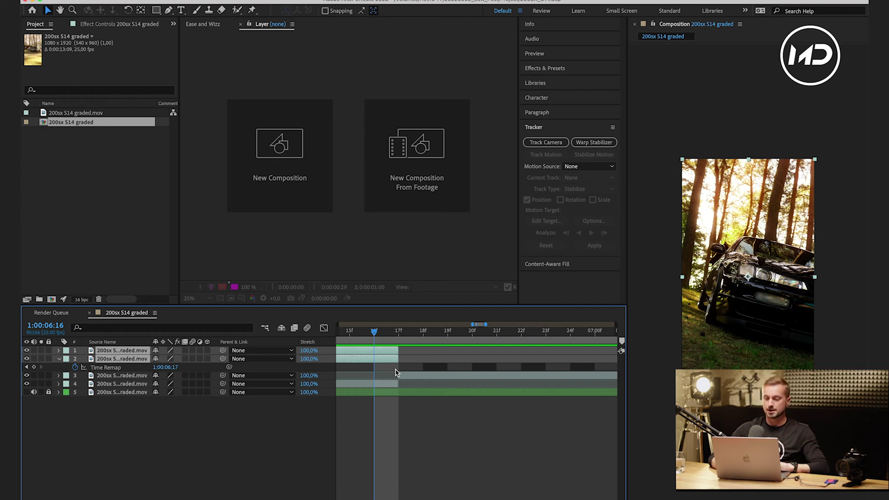
key(minus)
key(minus)
scroll(390, 378, left, 5)
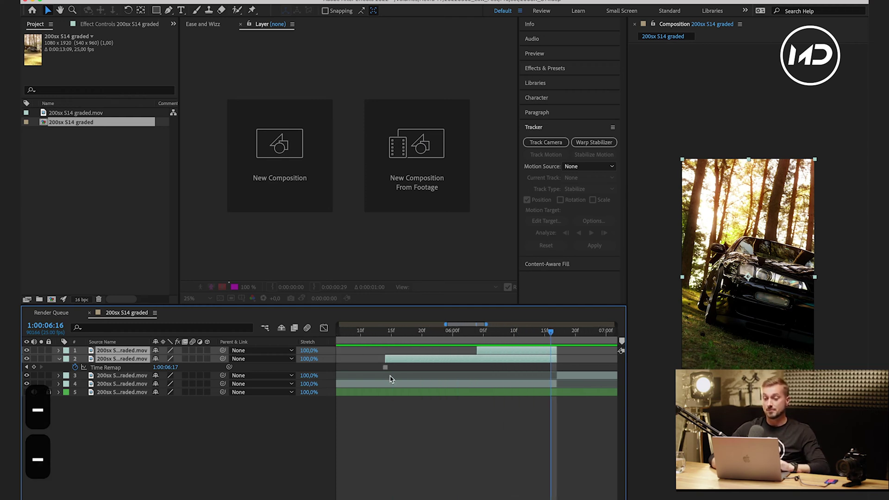
click(415, 333)
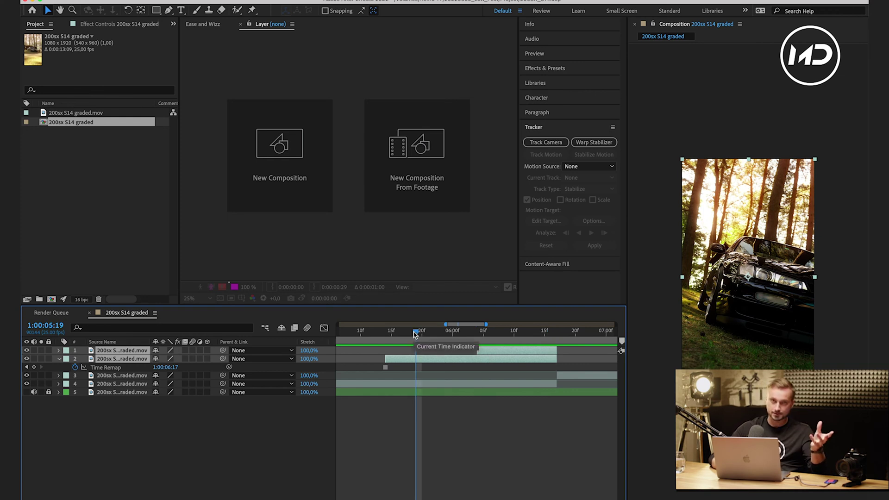
drag(415, 334, 400, 368)
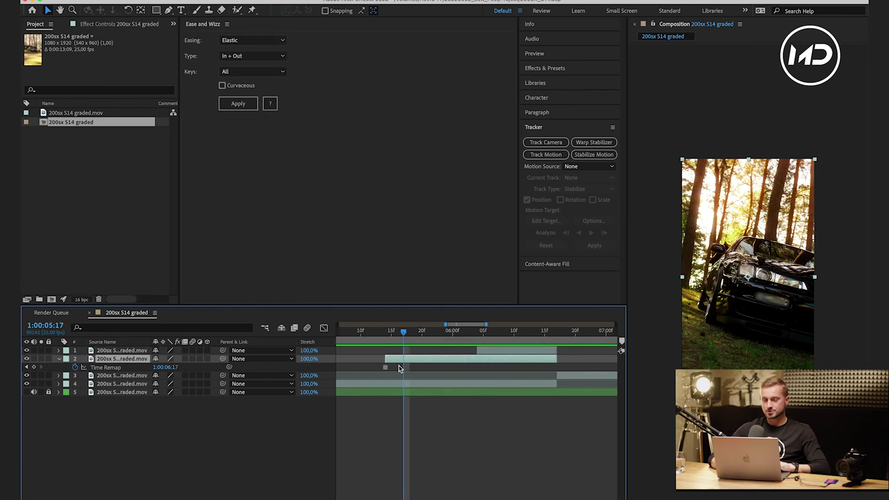
Open layer 2 in a maximised Layer viewer with the Pen tool at Full resolution.
double_click(93, 360)
click(168, 10)
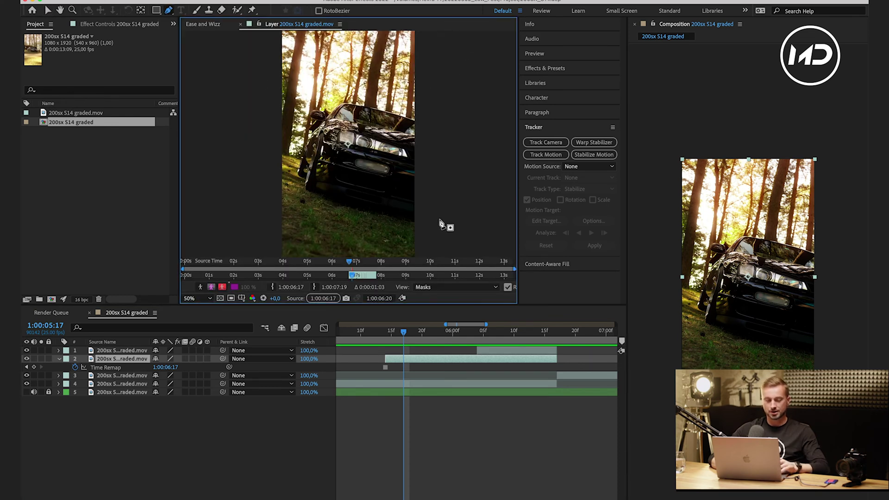
key(grave)
key(period)
key(period)
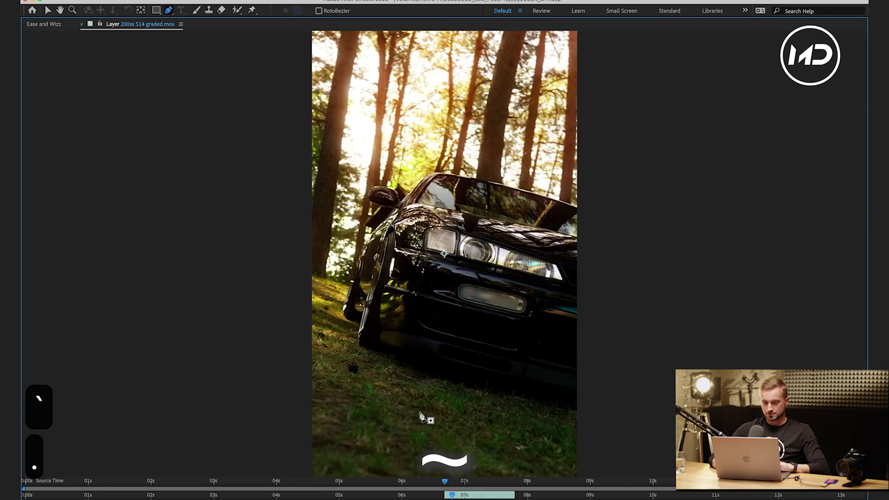
key(comma)
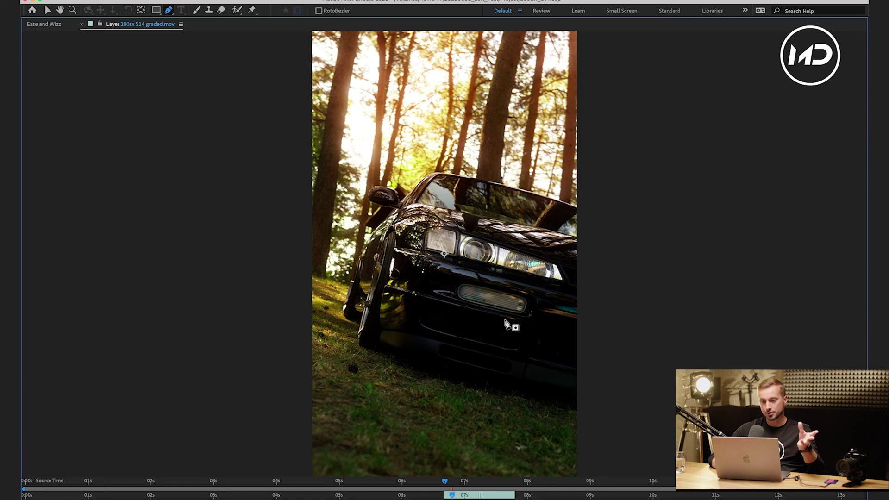
key(period)
drag(507, 323, 429, 292)
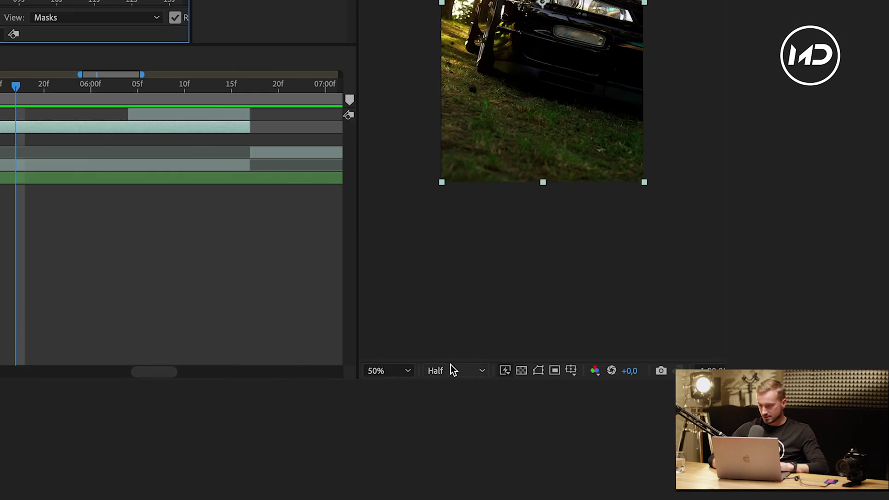
click(451, 371)
click(459, 291)
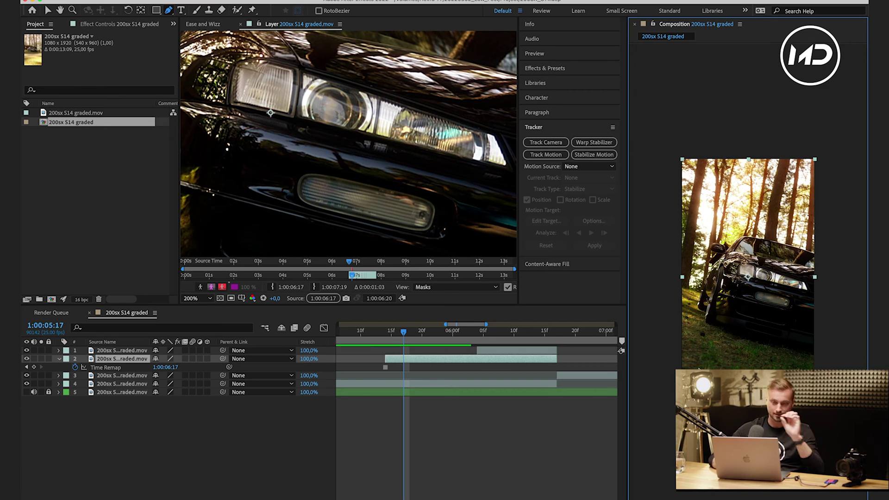
Go to 1:00:05:04 and lower layer 2's opacity to compare the two shots.
scroll(347, 144, down, 1)
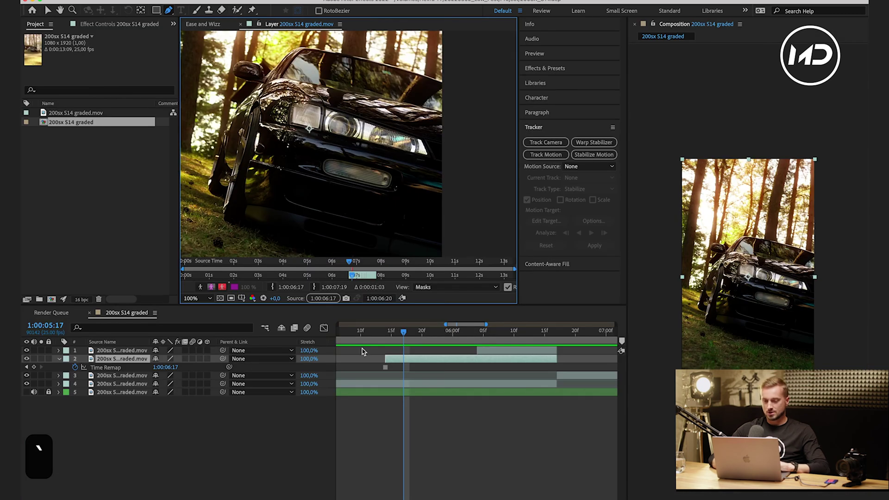
key(minus)
key(minus)
drag(524, 332, 527, 353)
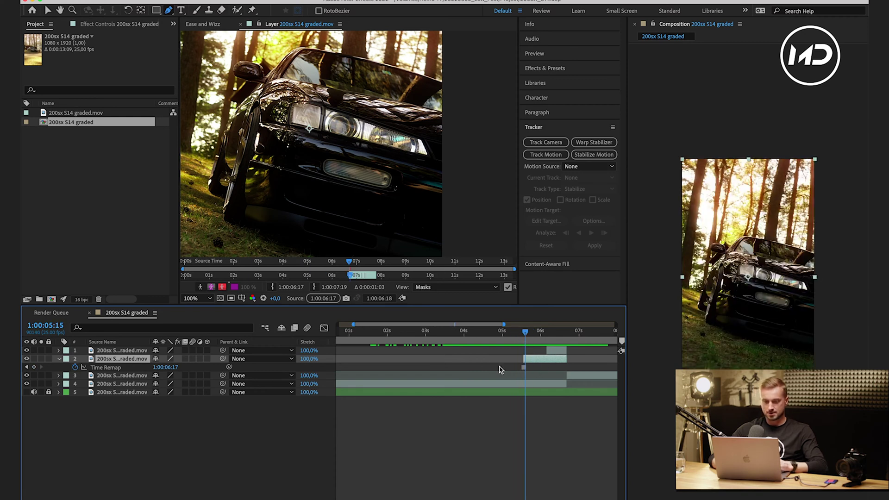
key(t)
mouse_move(158, 367)
mouse_down()
mouse_move(110, 364)
mouse_move(148, 364)
mouse_up()
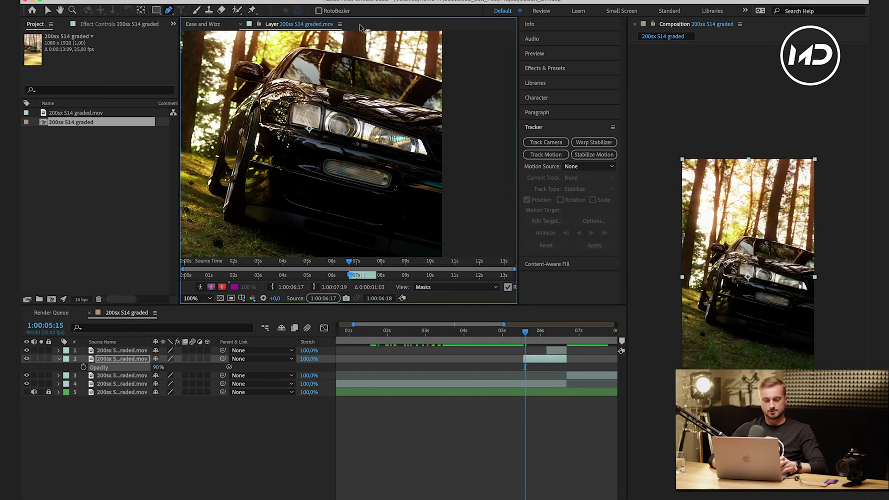
Maximise the layer view again and zoom in on the car's windshield and headlight.
key(grave)
scroll(338, 357, up, 2)
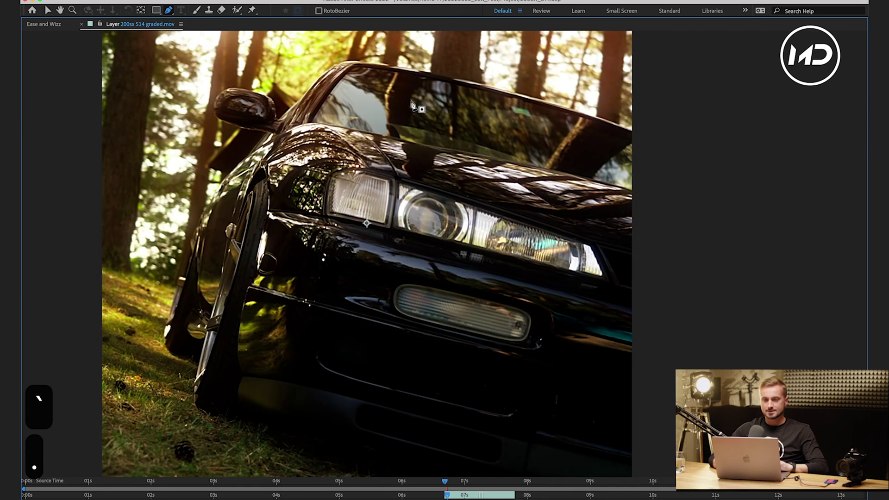
key(space)
drag(641, 146, 591, 259)
scroll(583, 296, up, 3)
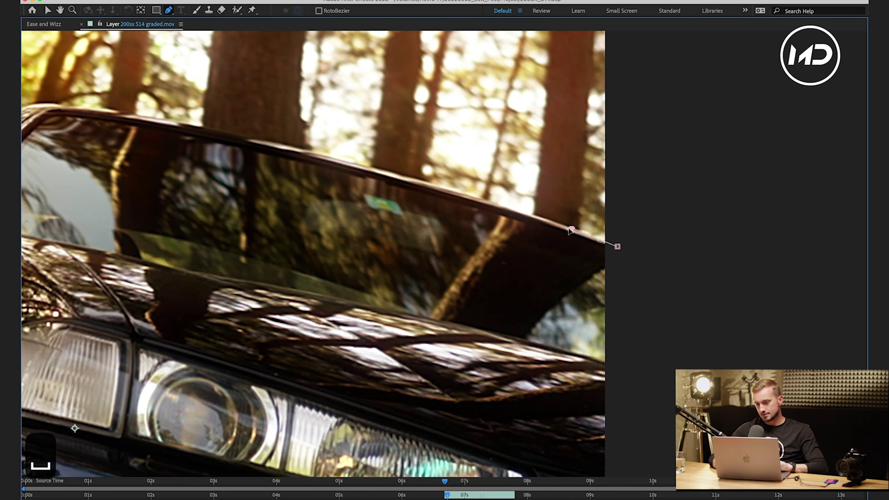
Trace the mask along the roof edge and curve it around the side mirror.
click(554, 225)
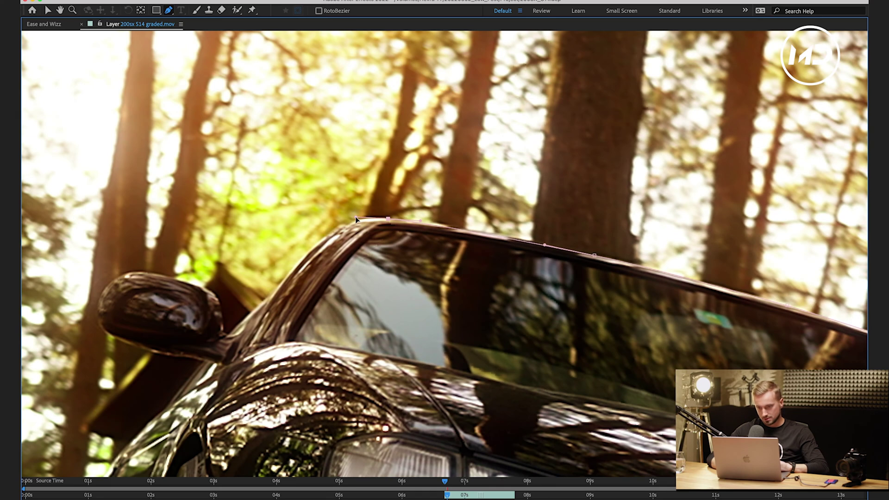
drag(544, 247, 538, 243)
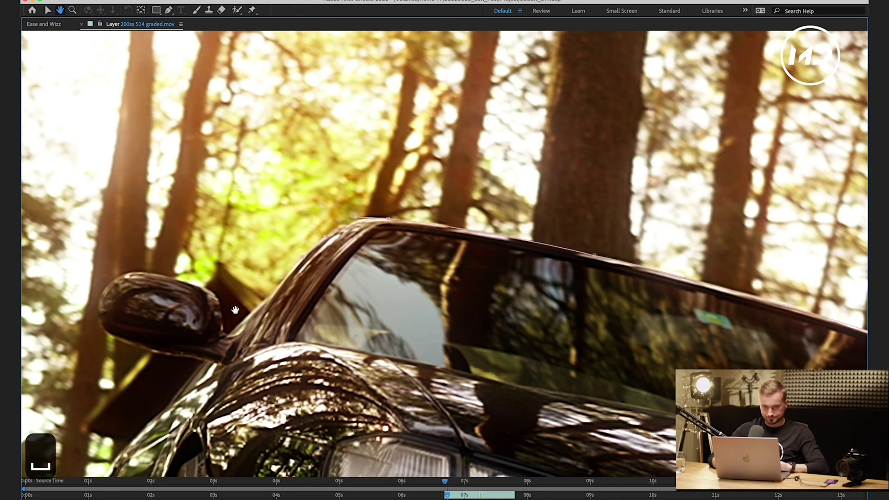
key(Page_Down)
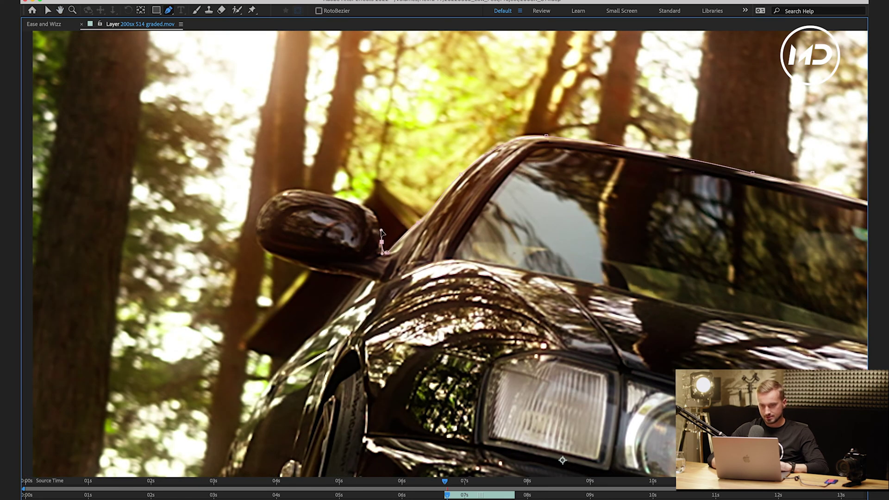
drag(372, 213, 318, 195)
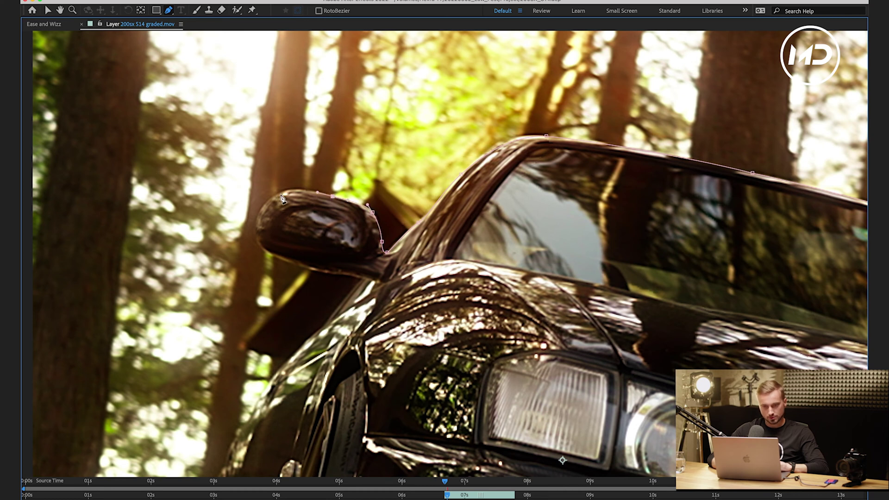
drag(263, 198, 260, 204)
drag(256, 237, 371, 309)
click(361, 279)
click(323, 326)
click(403, 278)
click(508, 267)
Continue the mask along the hood and windshield base and close it.
scroll(509, 268, right, 10)
click(329, 302)
drag(437, 324, 470, 331)
click(563, 349)
click(680, 375)
click(764, 401)
click(756, 278)
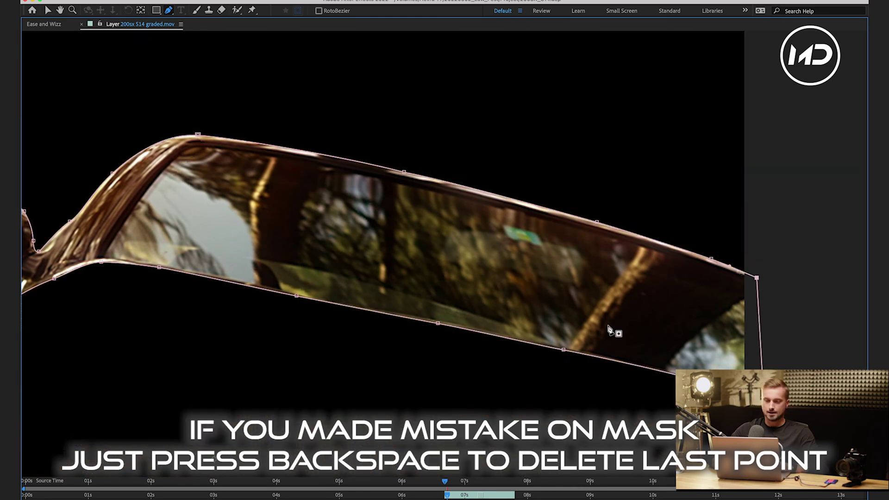
Centre the anchor point on the masked mirror and windshield piece.
key(comma)
key(v)
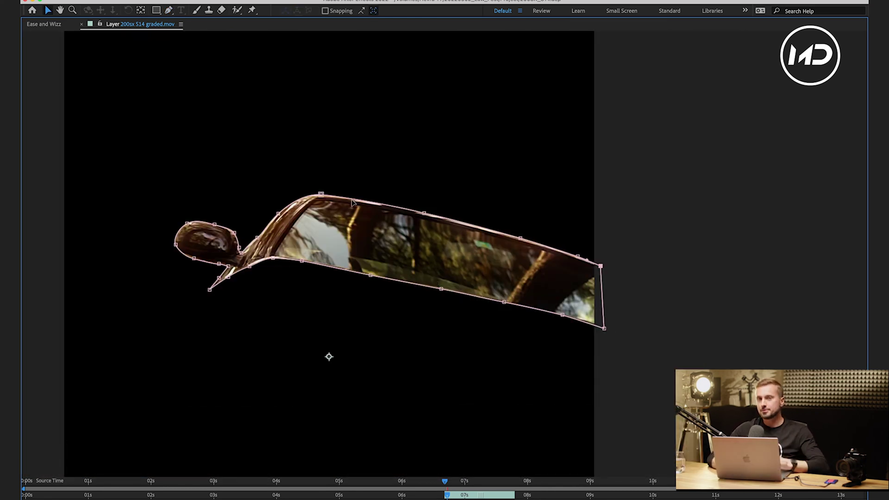
ctrl+double_click(141, 11)
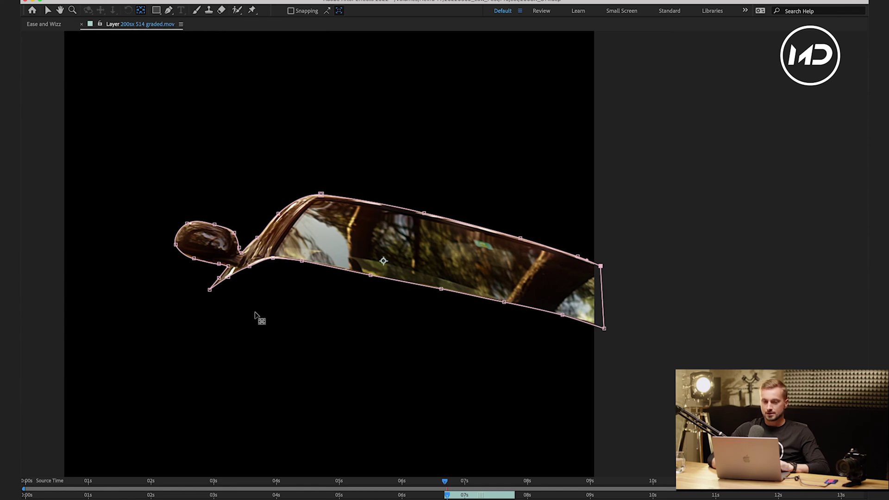
Open layer 1 in its own maximised Layer viewer.
key(grave)
click(539, 330)
mouse_move(540, 334)
mouse_down()
mouse_move(557, 331)
mouse_move(534, 332)
mouse_move(550, 331)
mouse_up()
click(87, 351)
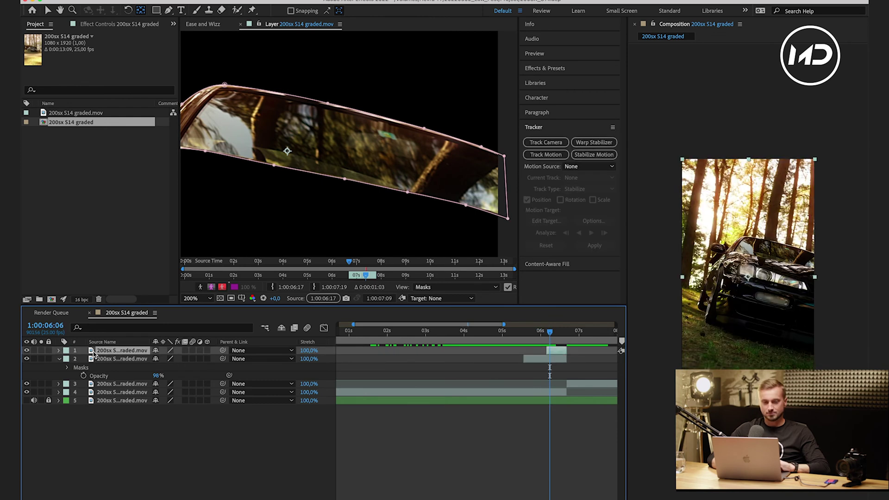
double_click(94, 353)
key(grave)
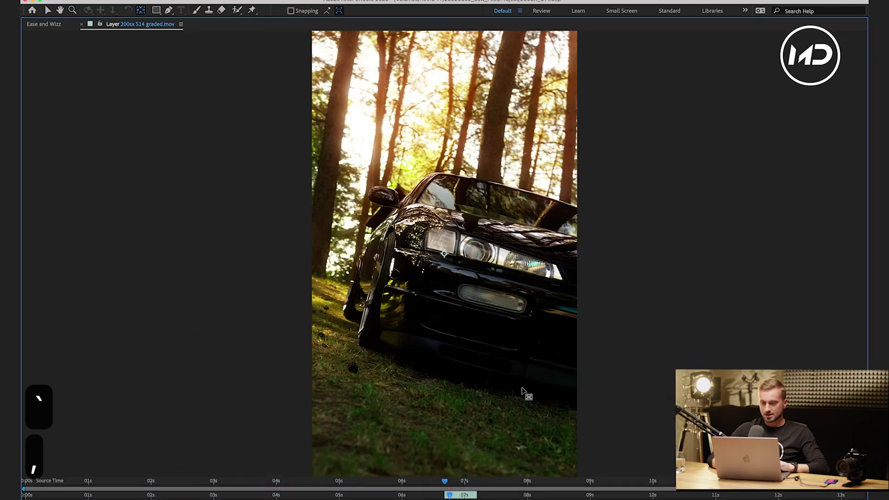
Trace a mask around the car's hood, headlights and lower bumper.
scroll(523, 393, up, 6)
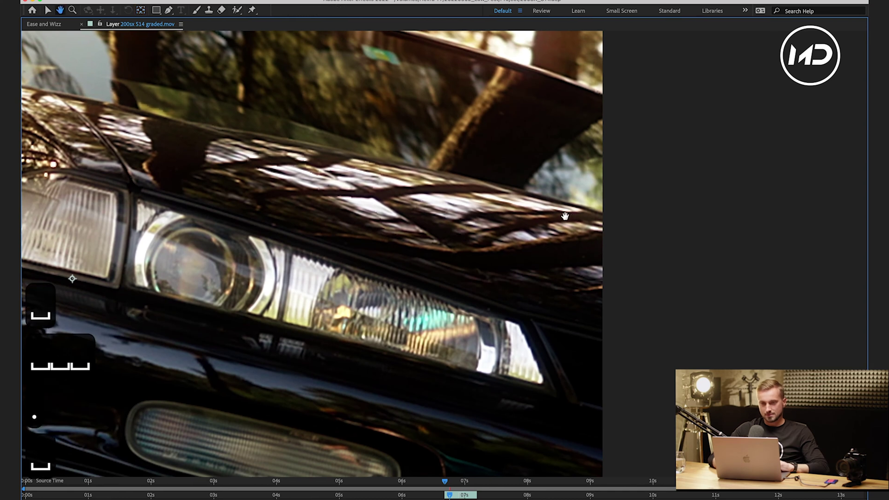
drag(544, 222, 478, 292)
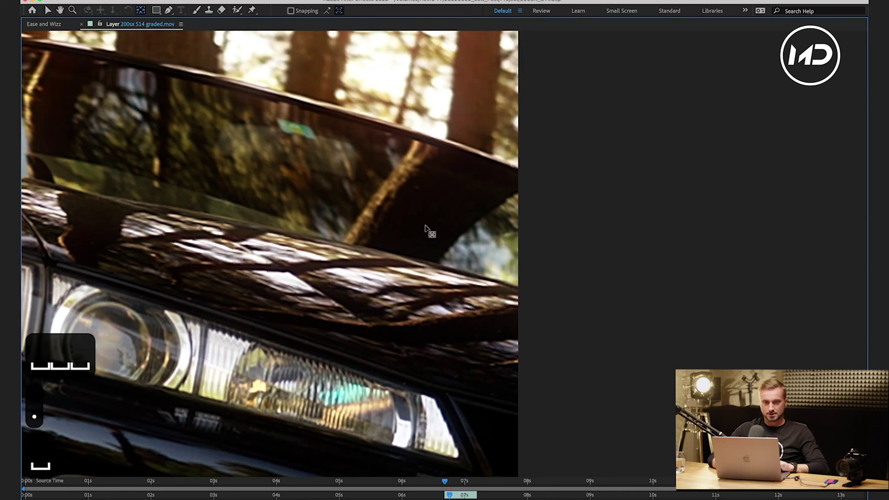
click(551, 302)
click(458, 271)
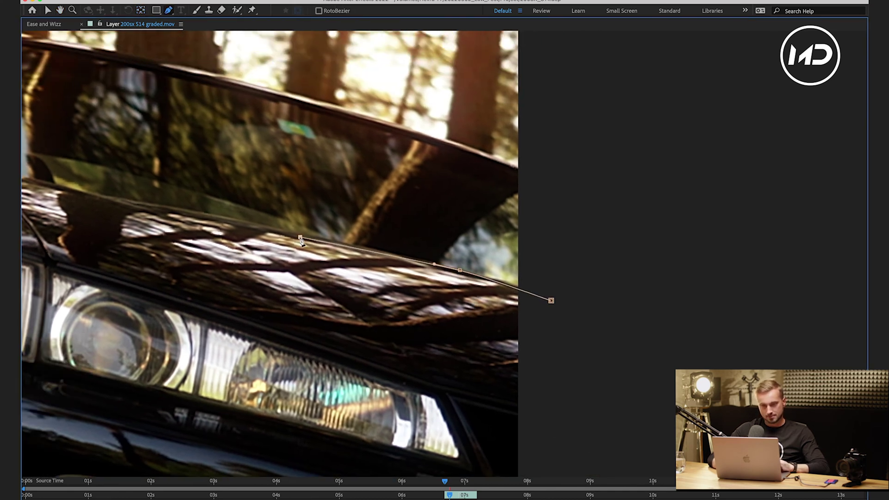
drag(456, 271, 850, 364)
drag(217, 273, 679, 51)
drag(648, 440, 510, 369)
key(comma)
key(comma)
key(comma)
key(comma)
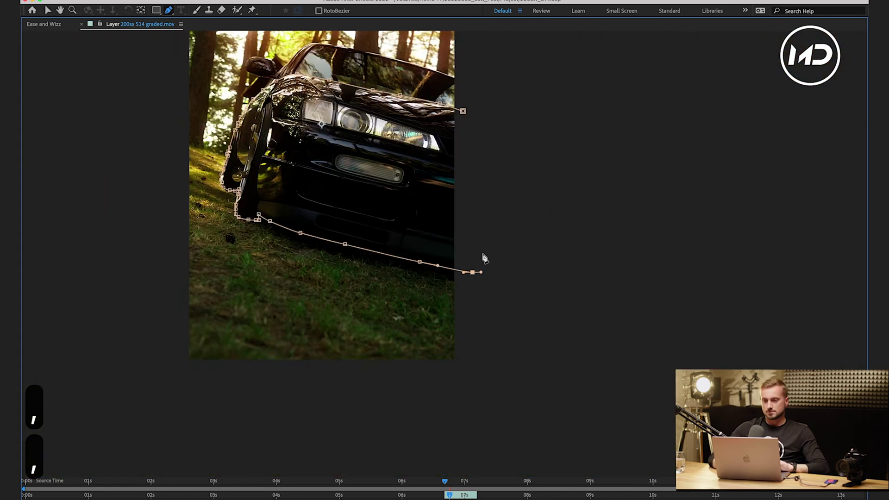
key(v)
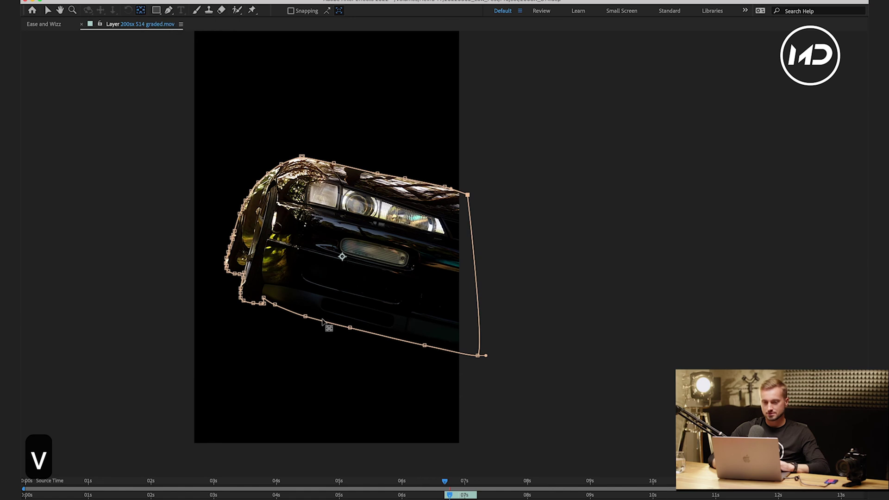
key(grave)
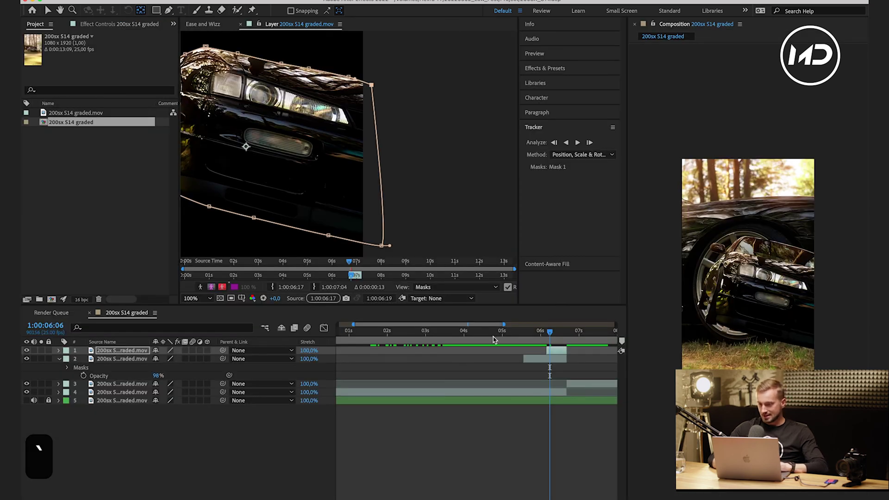
Preview the earlier wheel shot and snap the playhead to layer 2's in-point, zoomed to frames.
drag(550, 334, 484, 333)
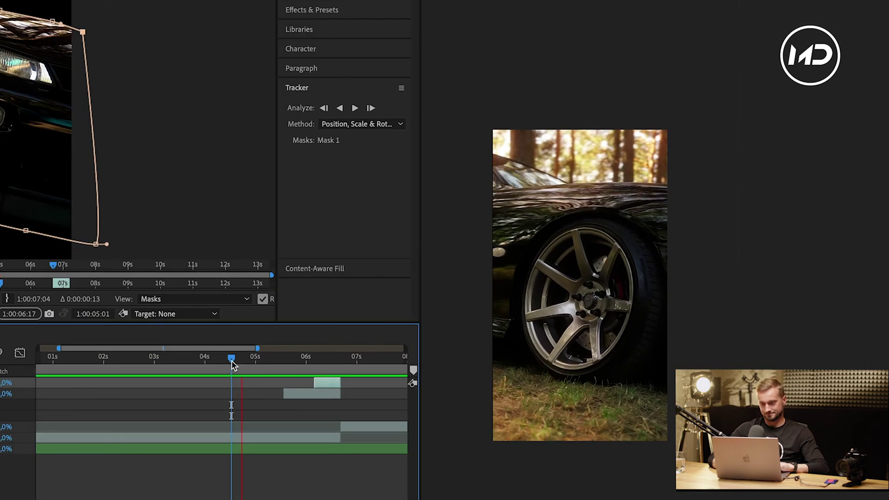
key(space)
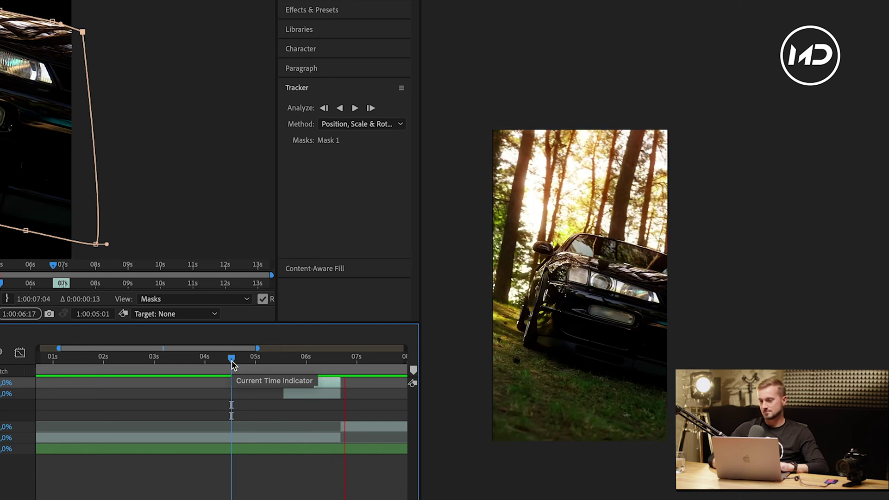
key(space)
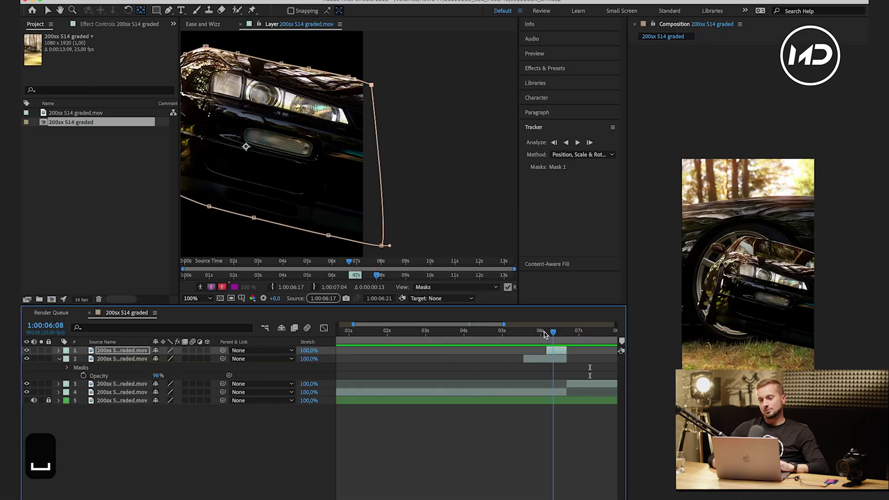
mouse_move(545, 334)
mouse_down()
mouse_move(508, 343)
mouse_move(539, 334)
mouse_up()
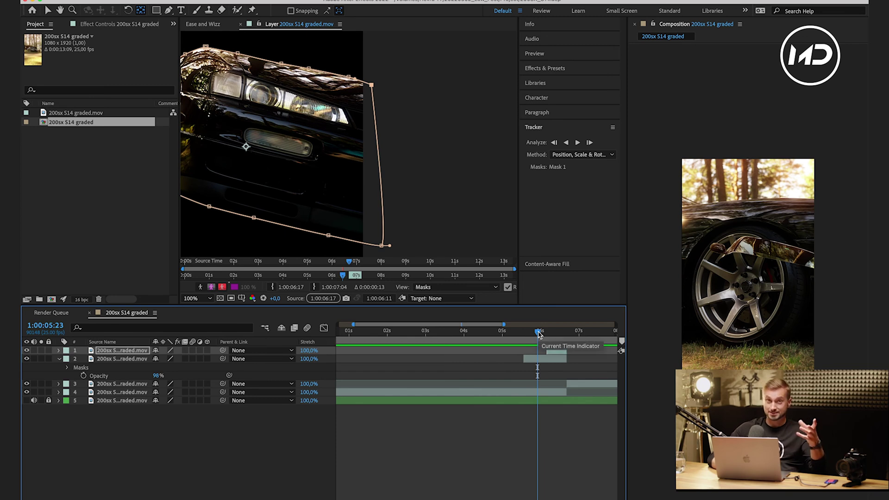
drag(538, 334, 525, 335)
key(equal)
key(equal)
key(equal)
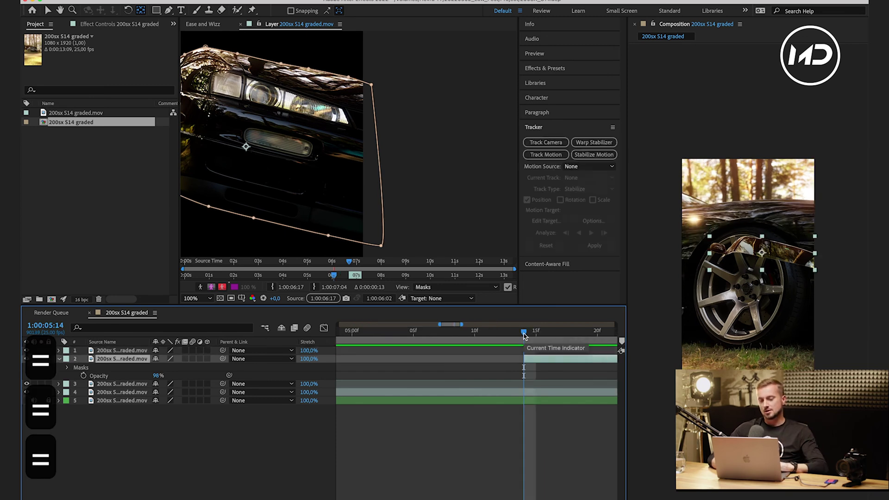
key(equal)
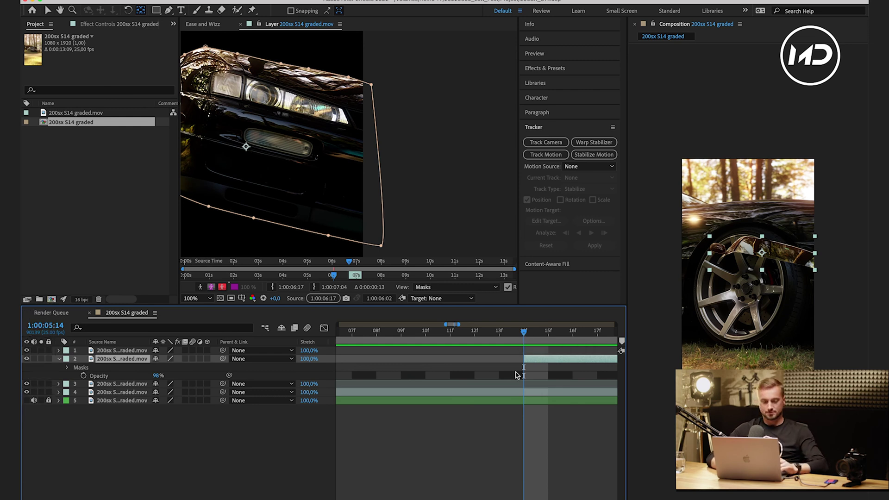
Step back to 1:00:05:09, trim layer 2's in-point there, and reveal its Position.
key(q)
key(q)
key(q)
key(q)
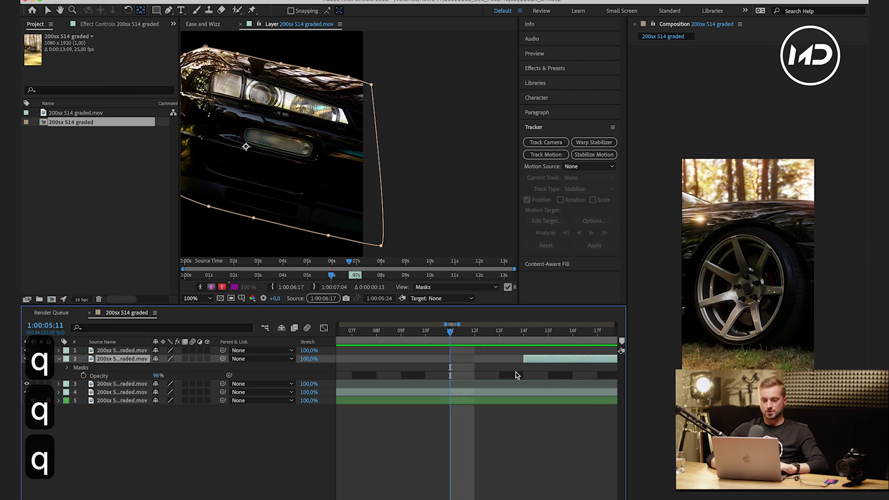
key(q)
key(super+bracketleft)
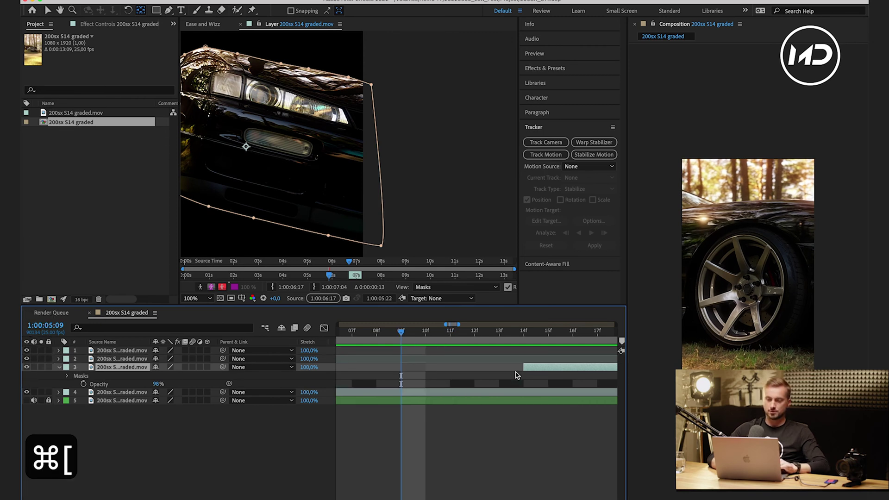
key(super+z)
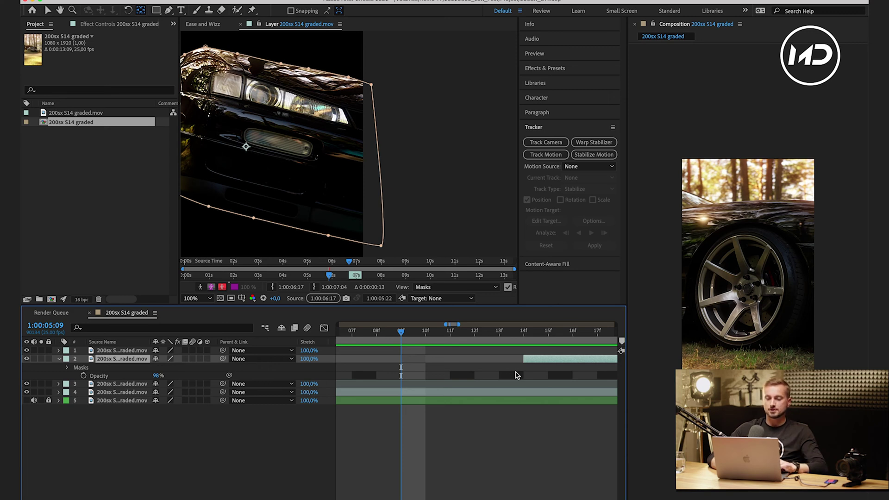
key(alt+bracketleft)
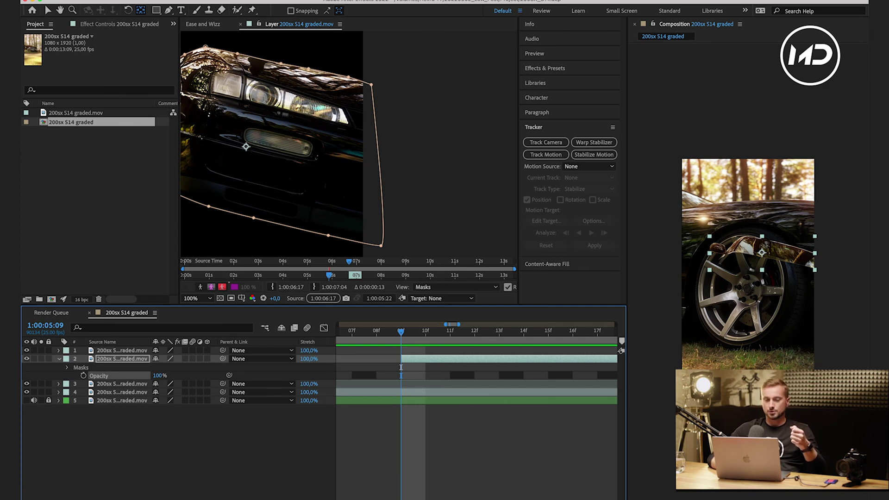
key(p)
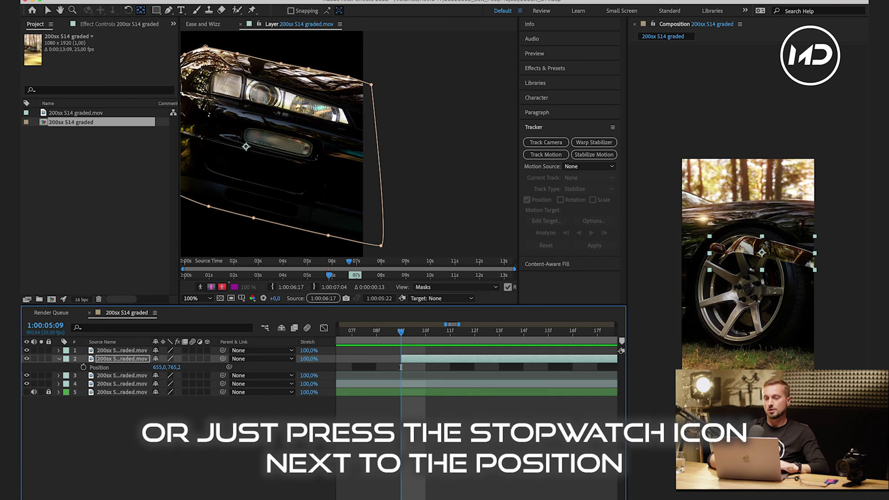
Keyframe layer 2's Position at 09f and 14f, lift the first above frame, and Easy Ease both.
key(alt+p)
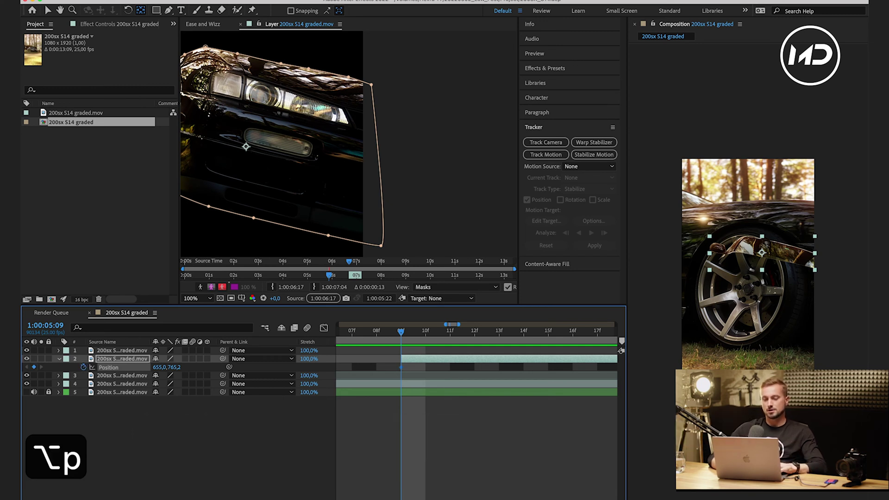
key(w)
key(w)
key(w)
key(w)
key(w)
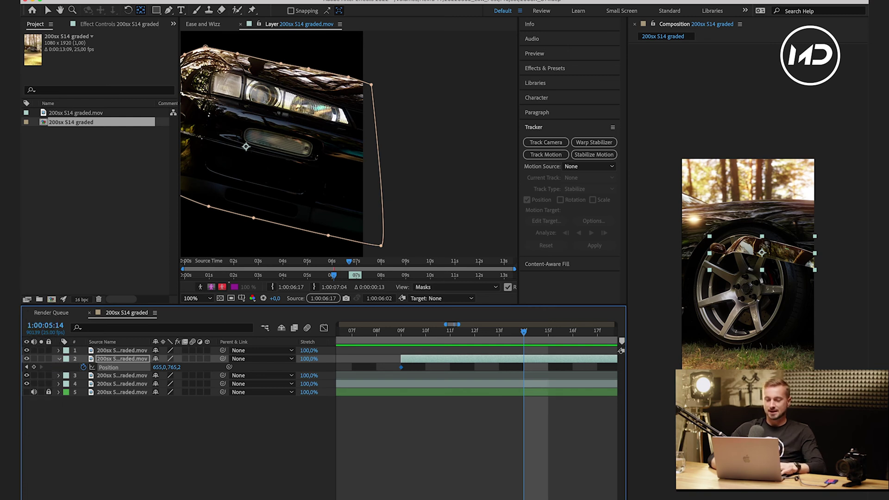
key(alt+p)
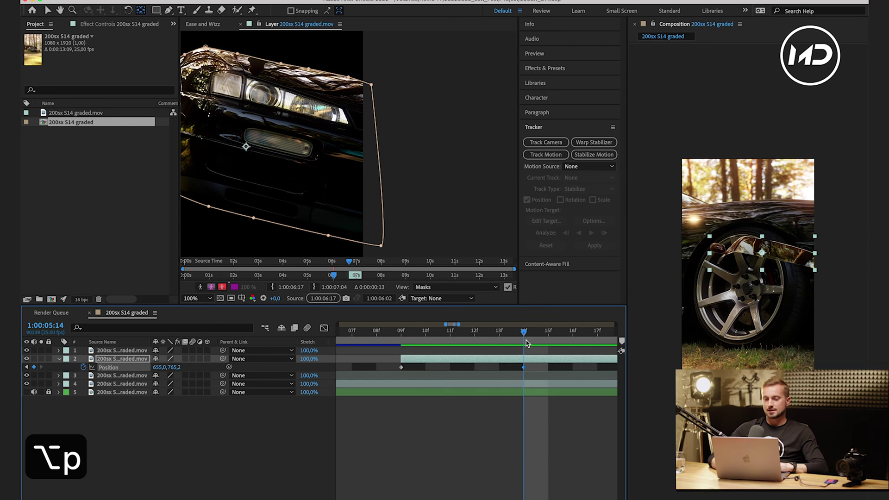
drag(524, 336, 401, 334)
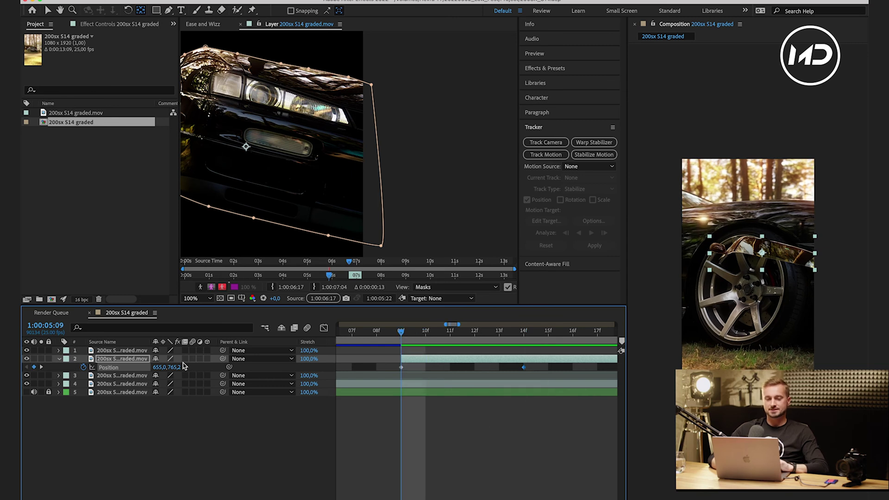
key(v)
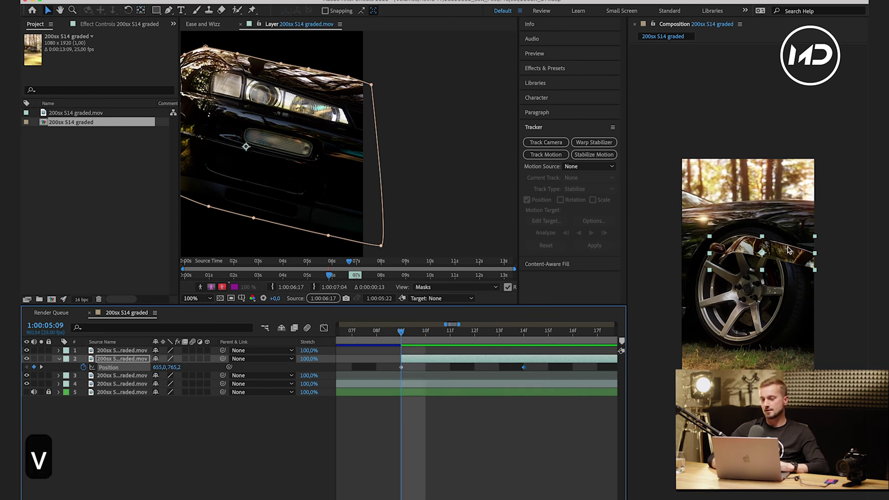
drag(788, 247, 808, 128)
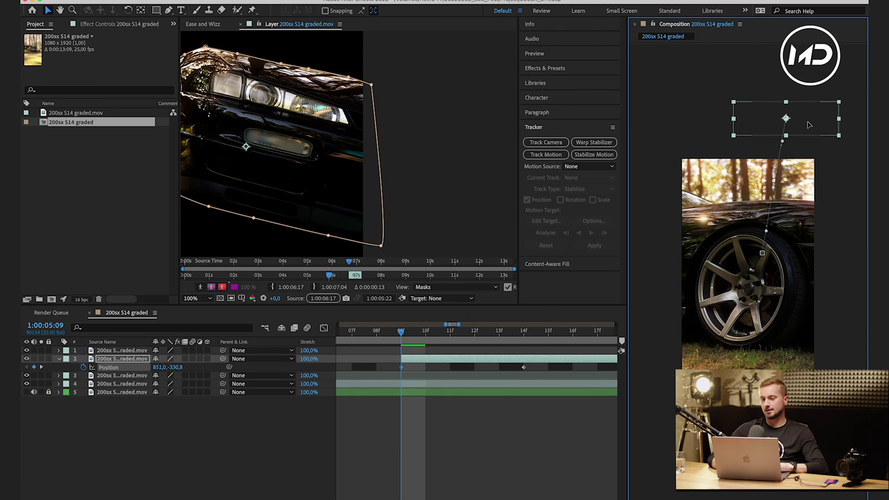
drag(401, 334, 414, 355)
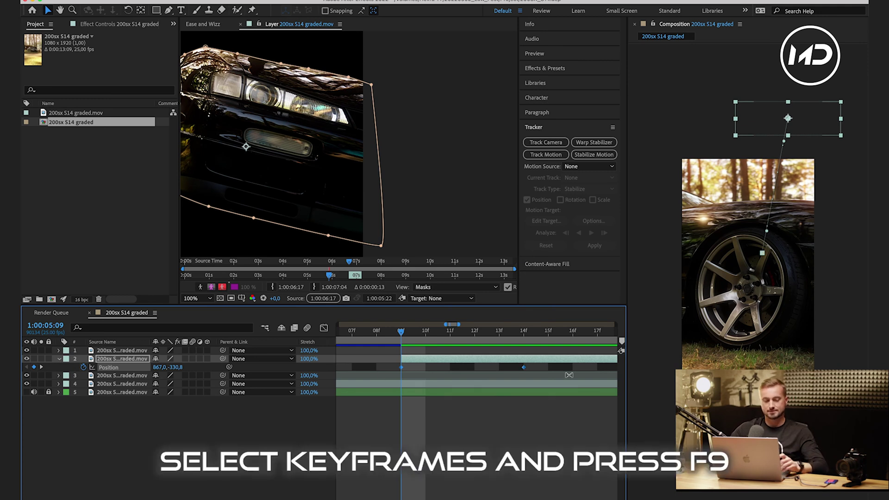
key(F9)
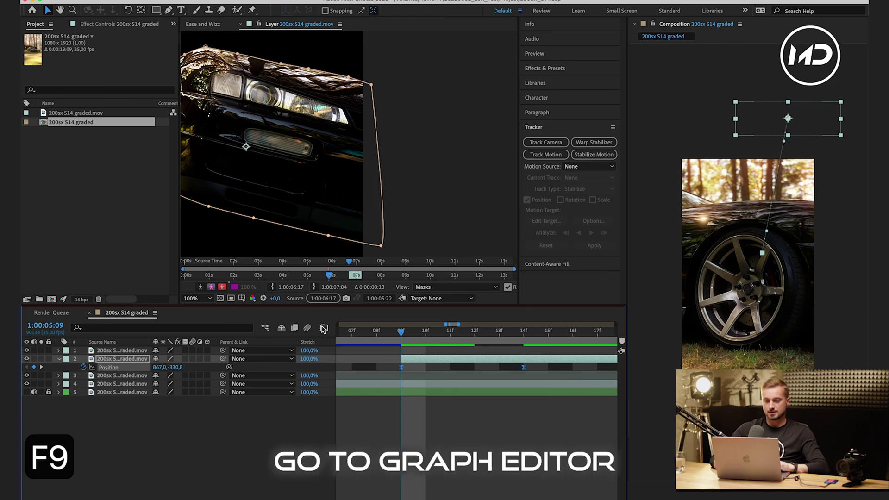
Pull both of layer 2's Position keyframe influence handles inward so its speed curve peaks sharply near 23000 px/sec.
click(324, 329)
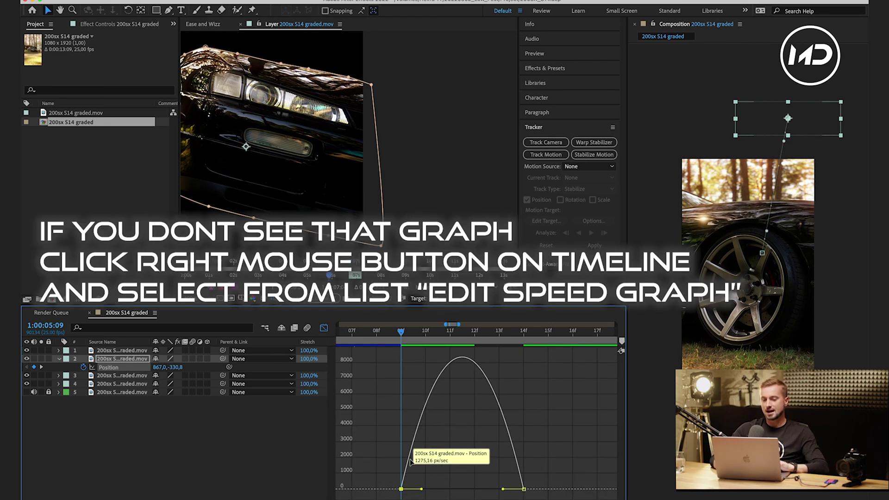
drag(401, 338, 459, 340)
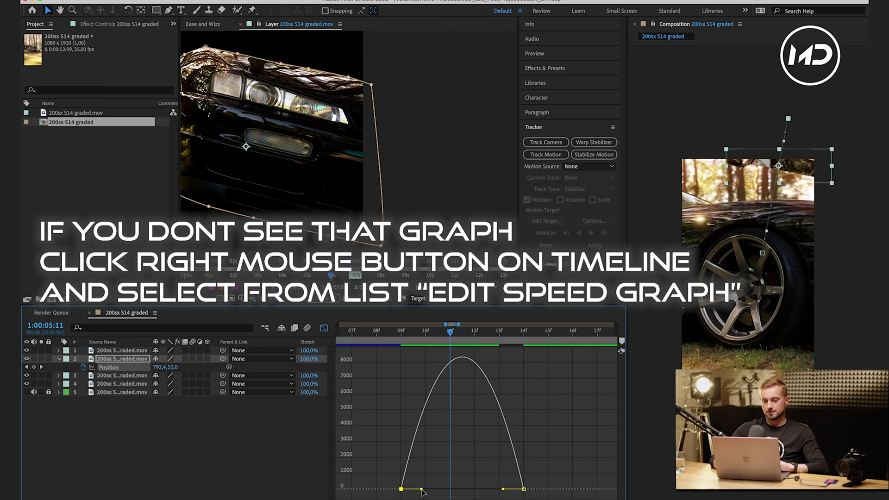
drag(421, 490, 448, 490)
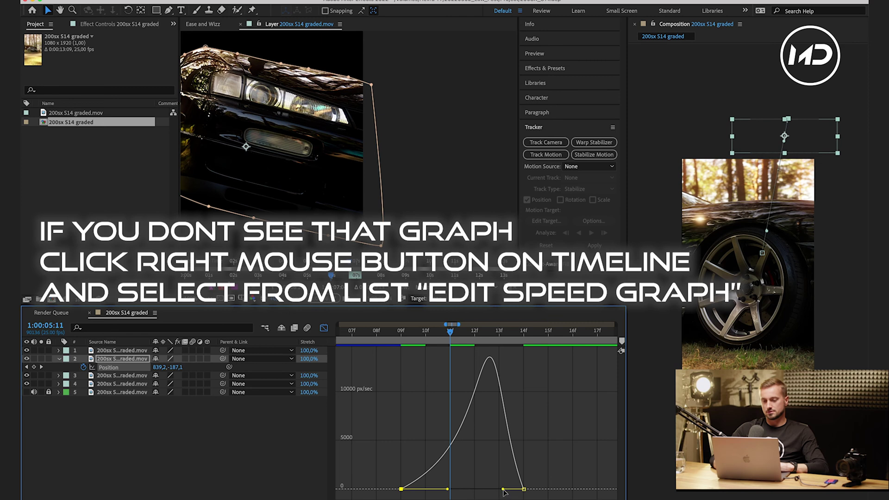
drag(504, 490, 476, 490)
Back in the layer bars, preview the headlight fly-in, then park the playhead at 06:00.
key(j)
click(323, 329)
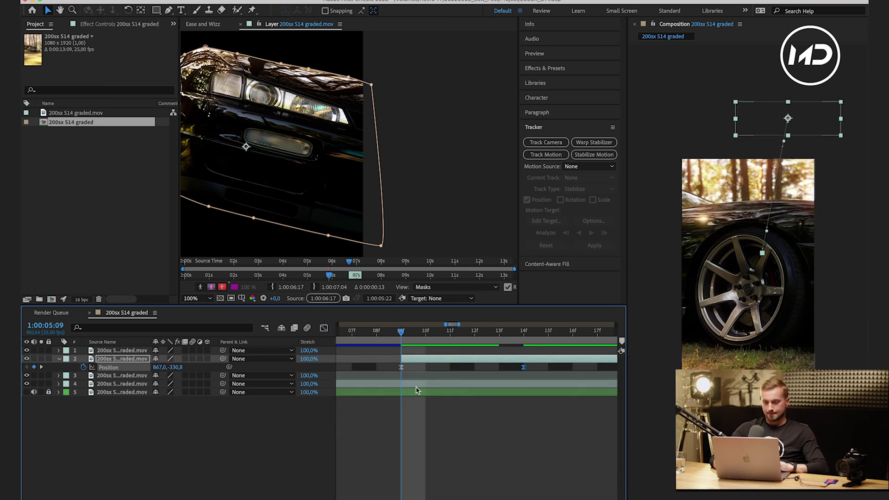
key(minus)
key(minus)
key(minus)
key(space)
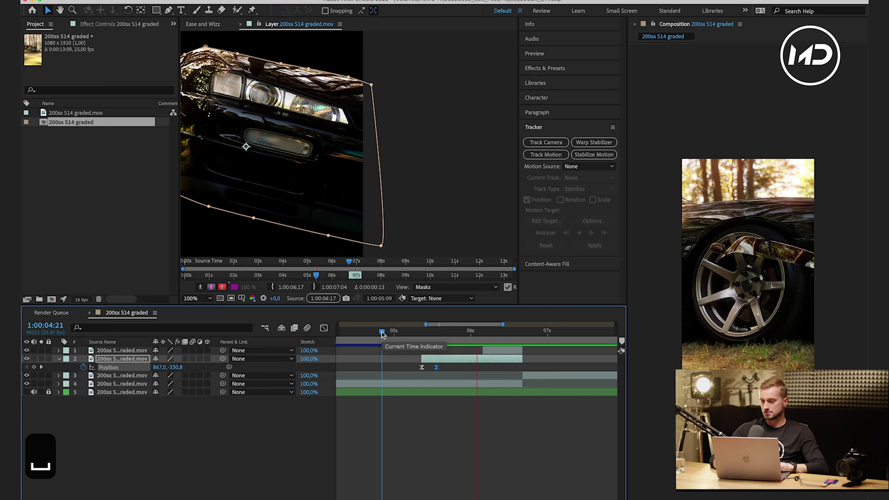
click(428, 332)
mouse_move(429, 336)
mouse_down()
mouse_move(417, 337)
mouse_move(438, 341)
mouse_up()
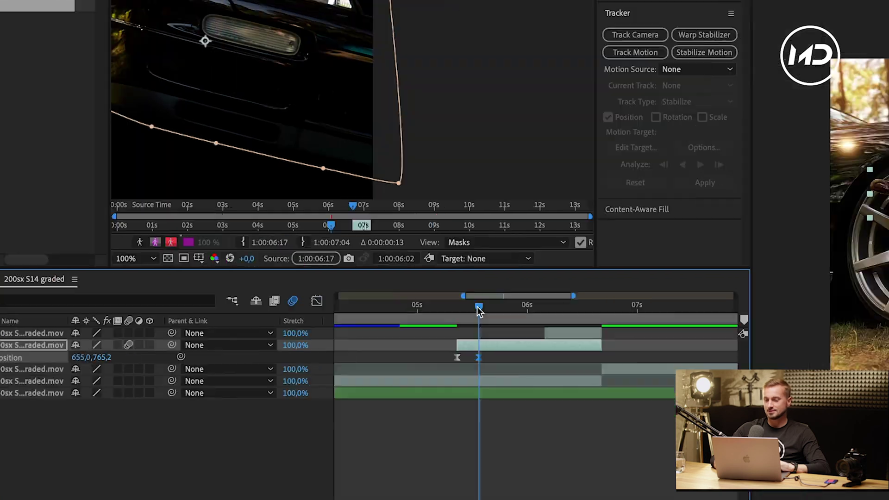
click(610, 321)
drag(270, 287, 333, 286)
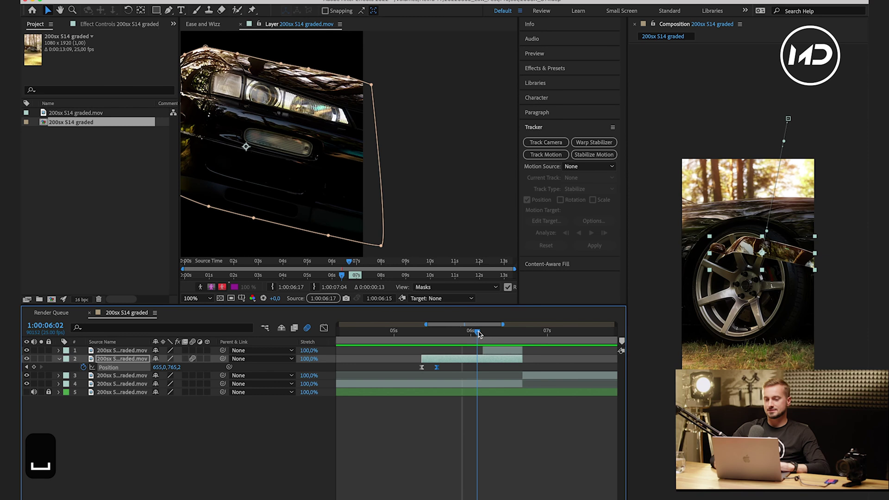
Give layer 1 Position keyframes at 06:04 and five frames earlier, trimming its in-point there.
drag(478, 334, 483, 332)
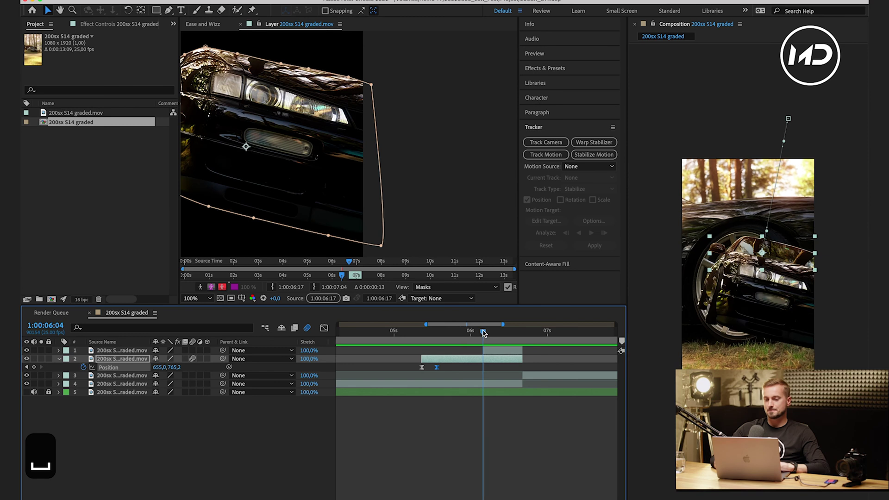
click(494, 351)
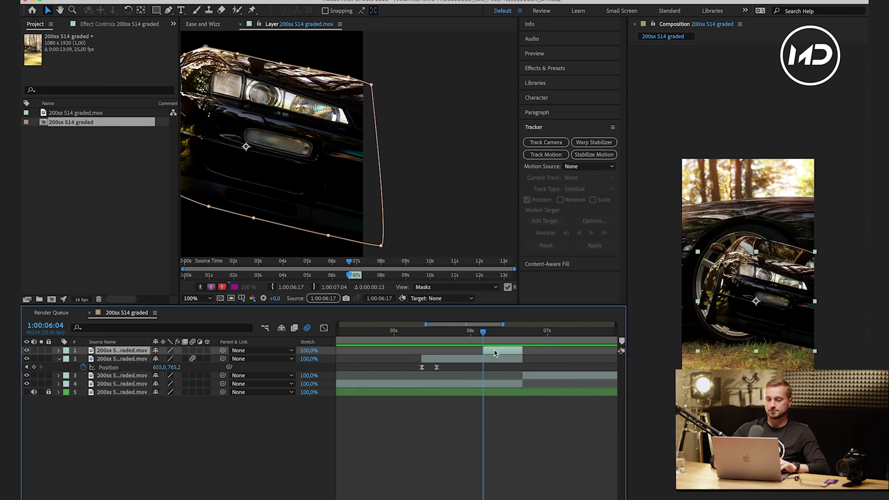
key(alt+p)
key(q)
key(q)
key(q)
key(q)
key(q)
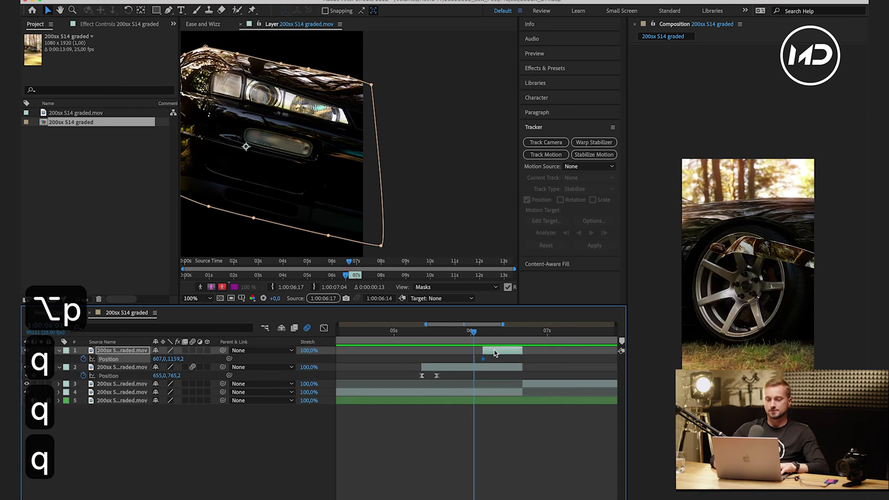
key(alt+bracketleft)
key(alt+p)
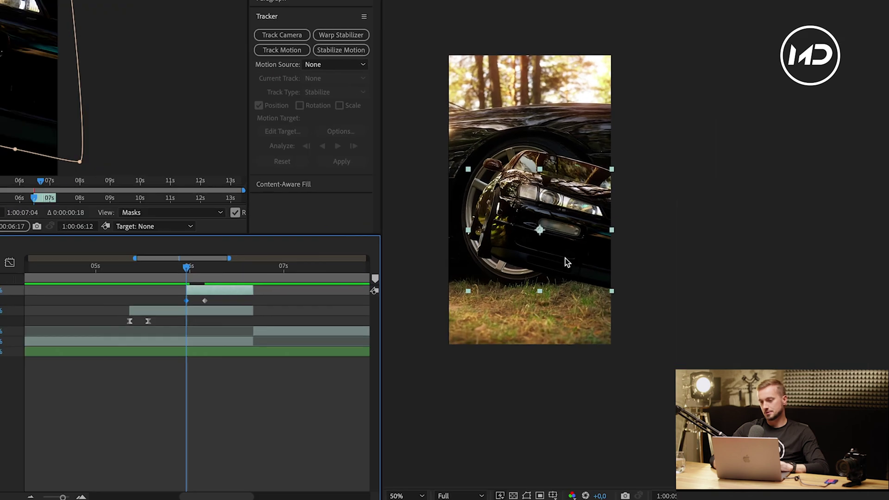
Move layer 1's starting position below the bottom of the frame, around 995, 2775.
drag(775, 326, 794, 390)
drag(587, 339, 536, 463)
drag(542, 423, 636, 462)
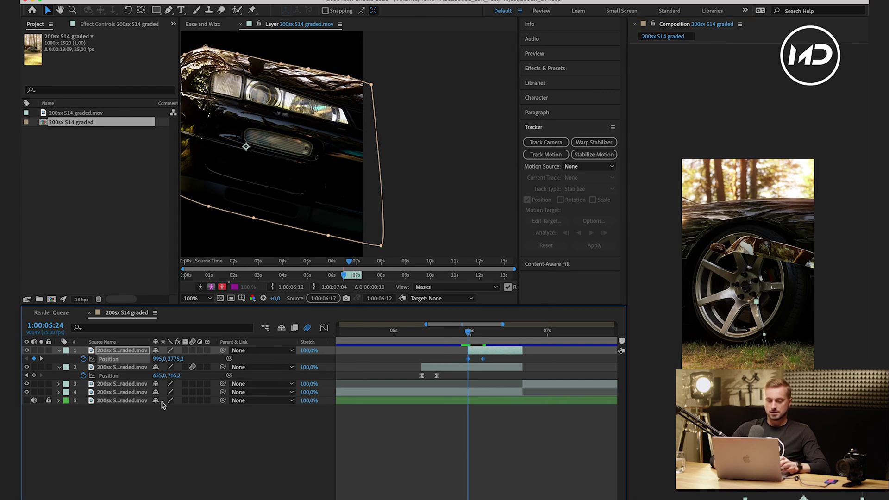
Easy-ease layer 1's Position keyframes and raise the first influence for a sharp peak near 40000 px/sec.
key(F9)
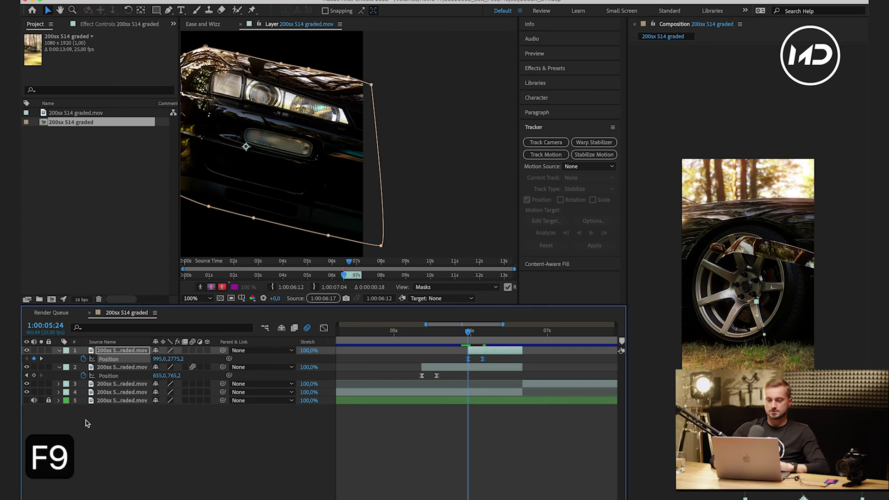
click(324, 328)
key(equal)
key(equal)
key(equal)
key(equal)
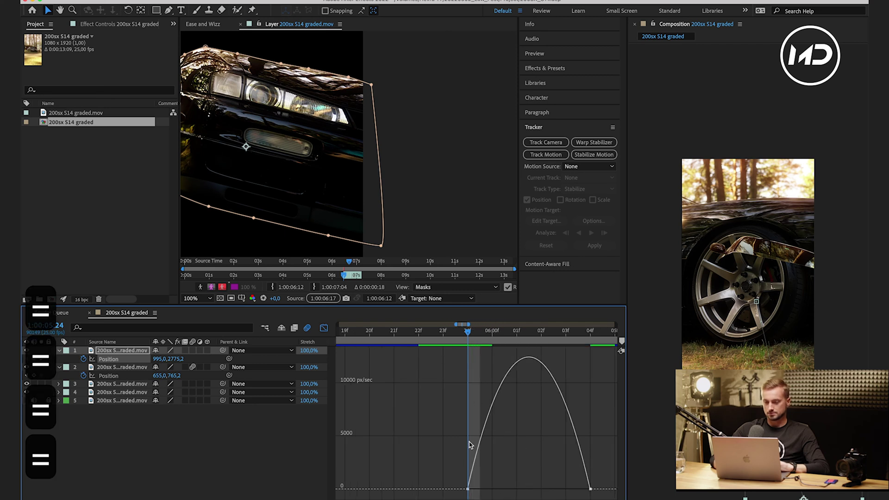
click(517, 331)
click(468, 489)
drag(488, 489, 541, 490)
Enable motion blur on layer 1 and return to the zoomed-out layer bars.
click(191, 350)
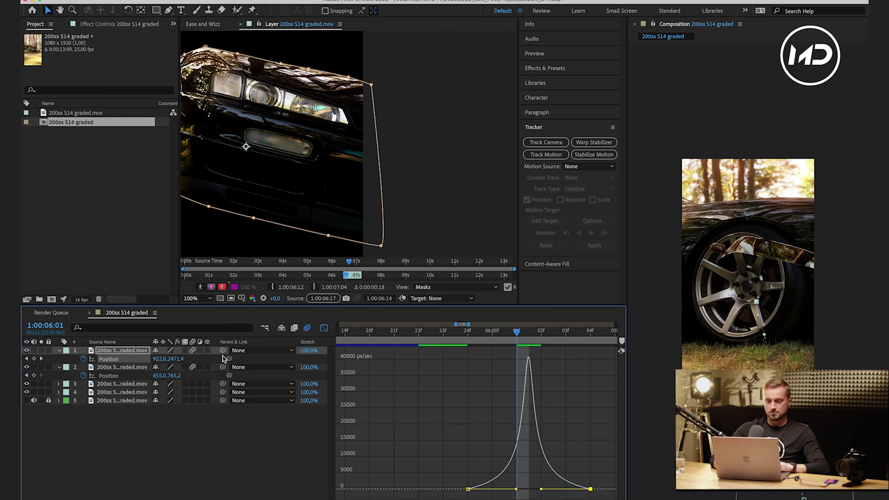
click(323, 330)
key(minus)
key(minus)
key(minus)
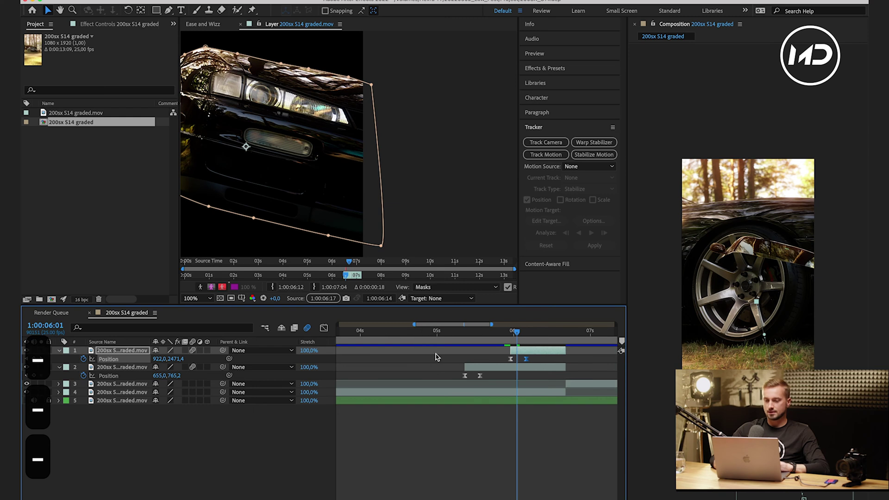
Preview both pieces flying in, starting from just before 05s.
drag(459, 334, 431, 334)
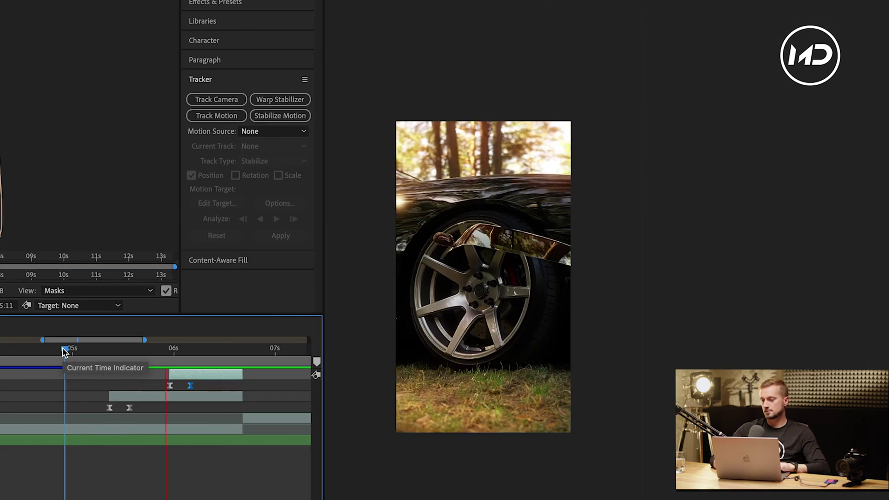
key(space)
key(space)
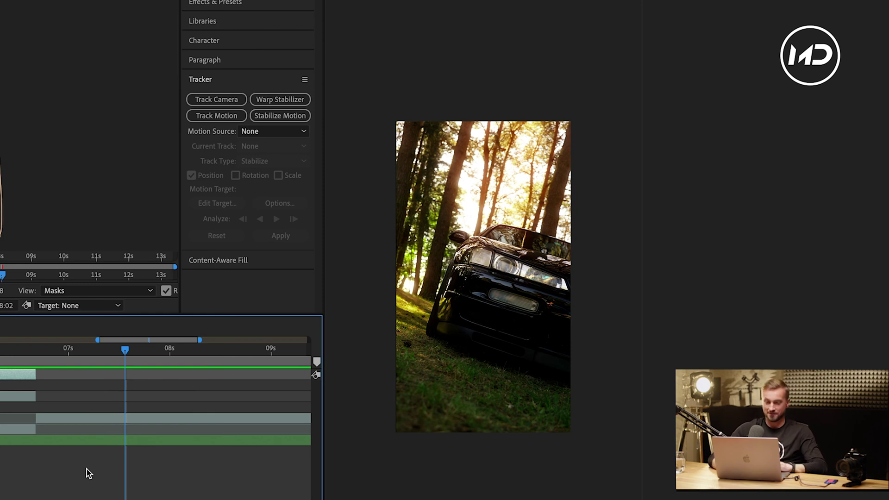
key(space)
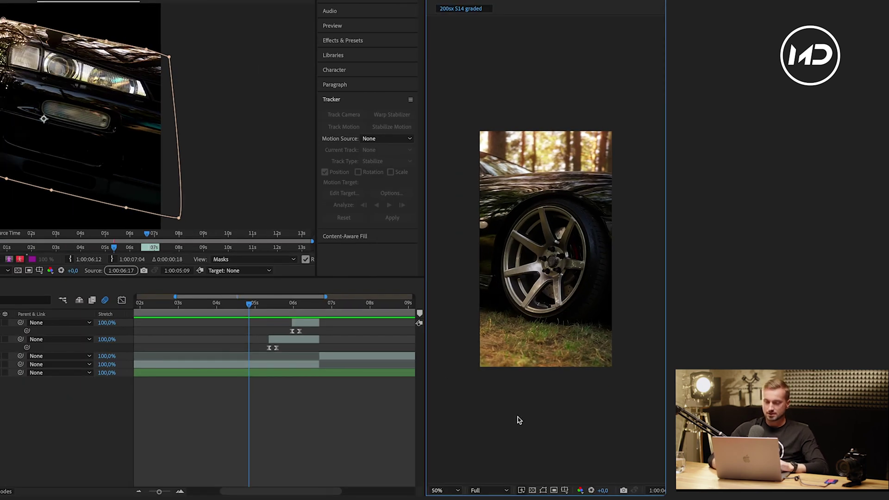
Set the viewer magnification to Fit up to 200% and replay the fly-in from slightly earlier.
click(446, 491)
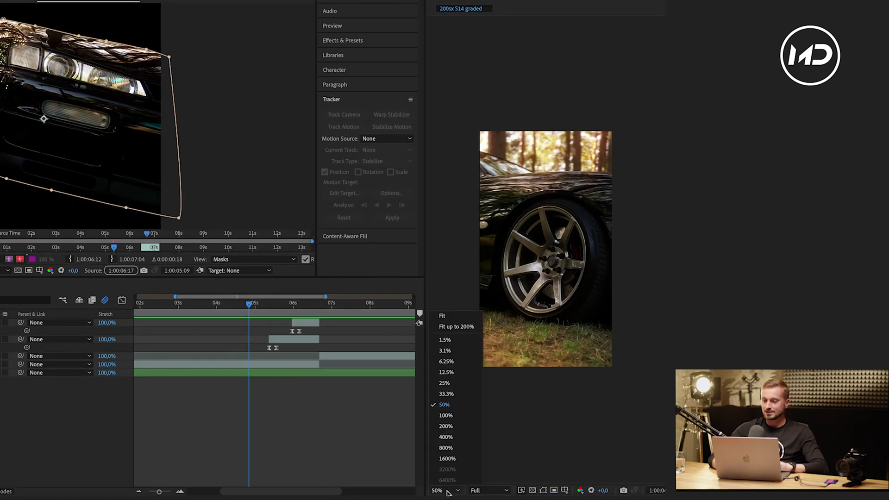
click(447, 327)
click(248, 303)
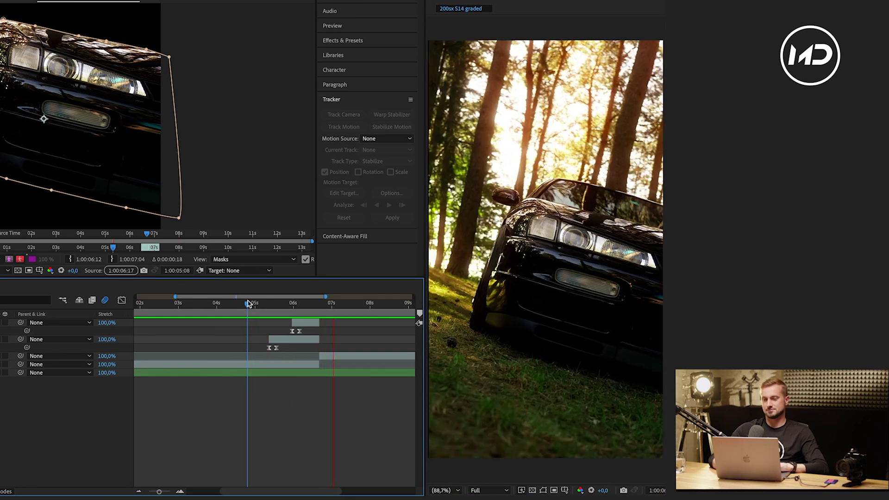
click(245, 304)
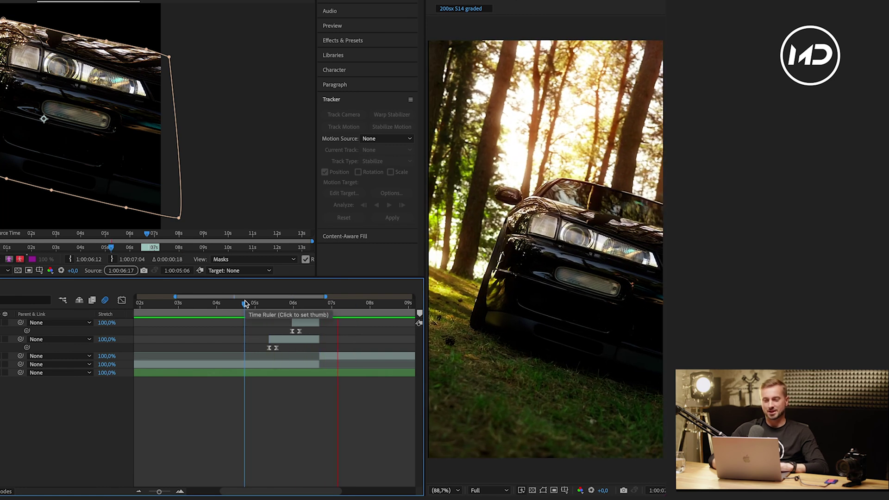
key(space)
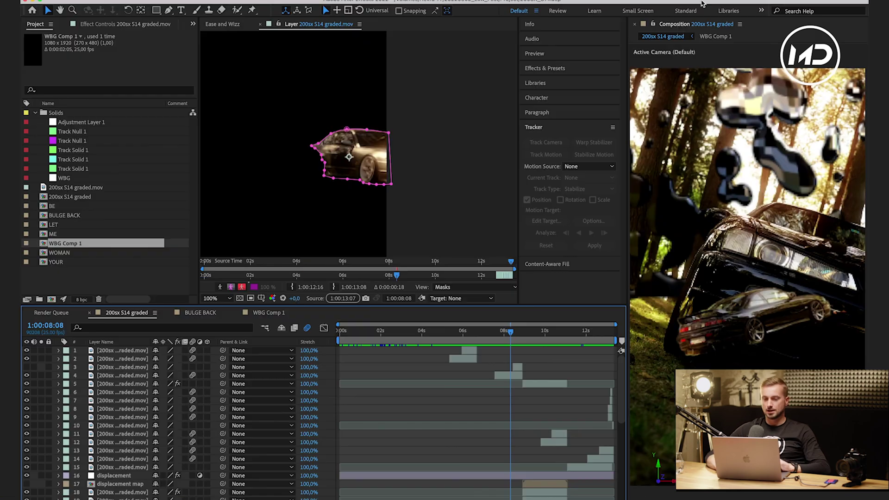